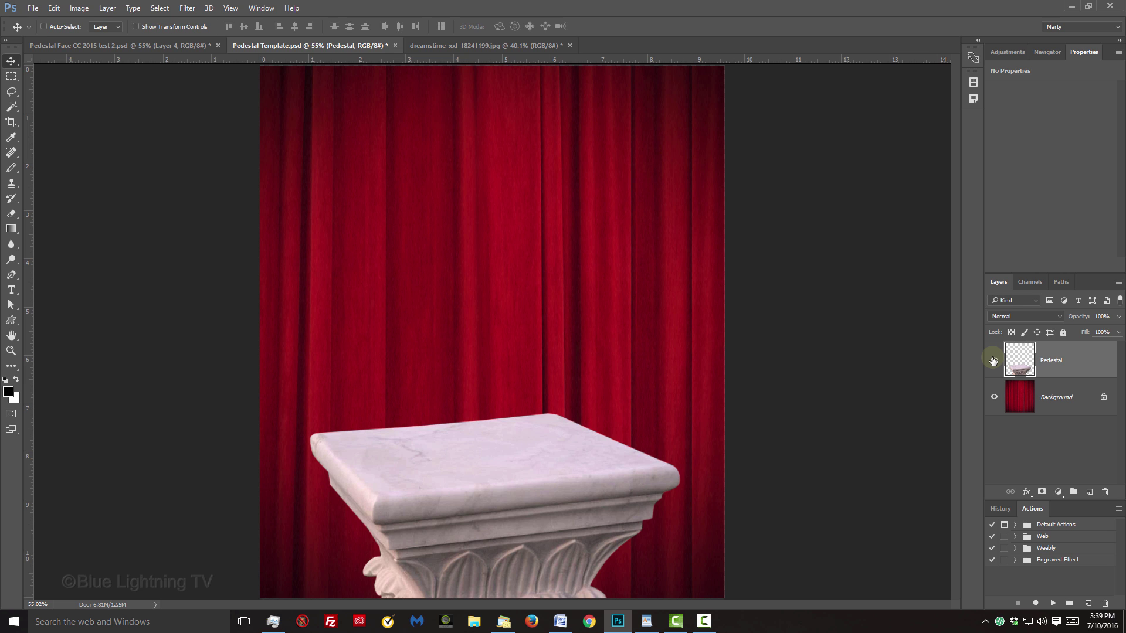
Hide the Pedestal layer to inspect the curtain background alone, and show the layer again.
left_click(993, 360)
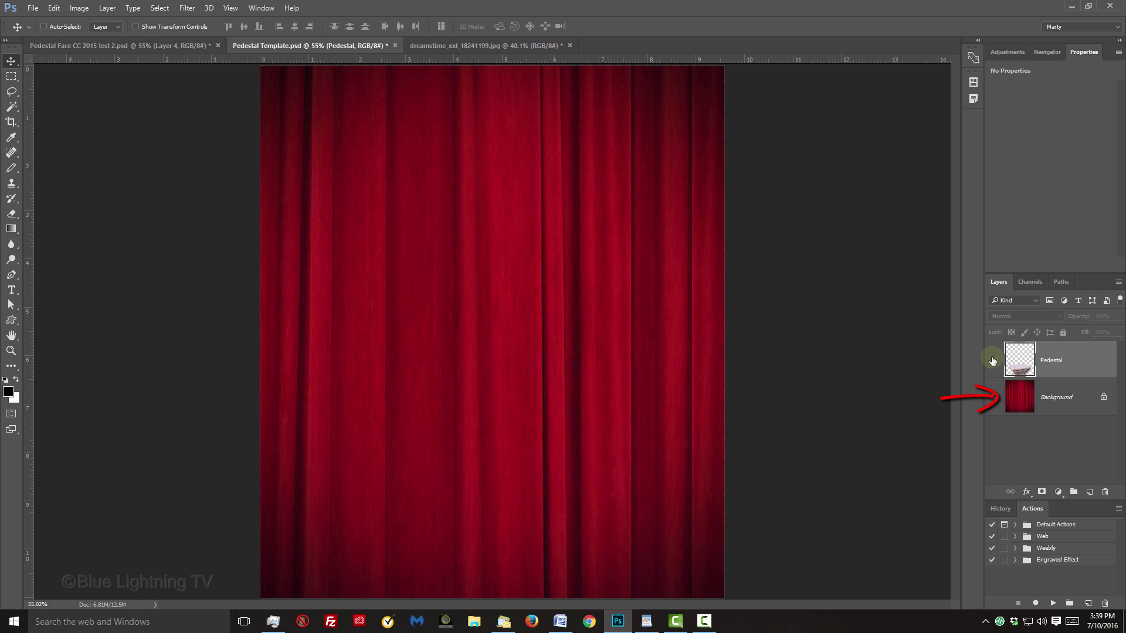
left_click(993, 360)
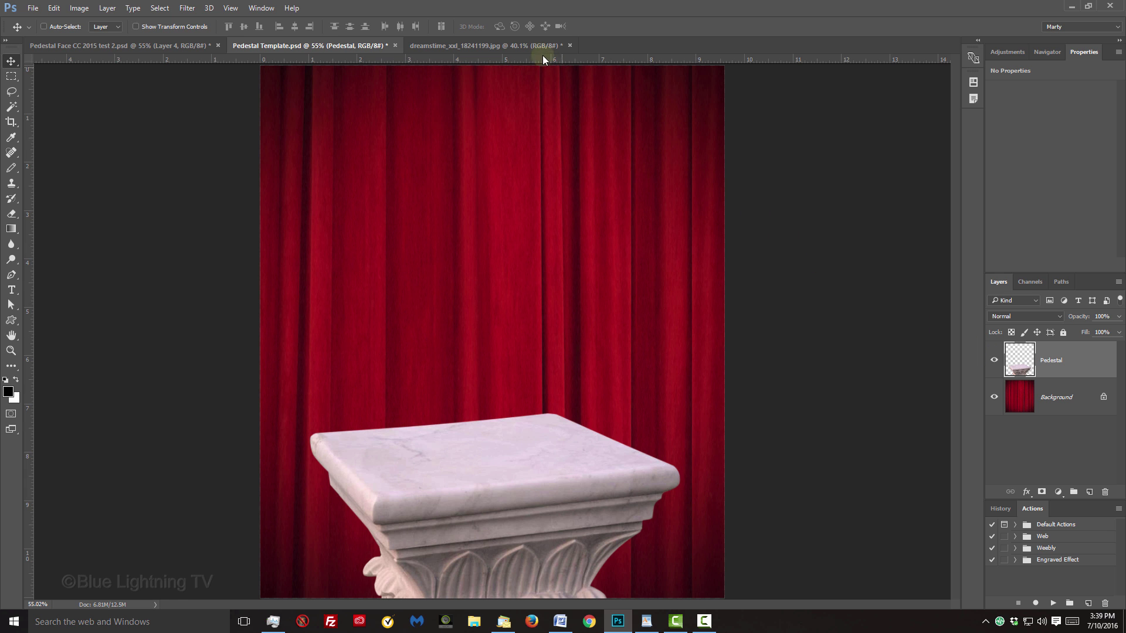
Switch to the dreamstime portrait document and flip its canvas horizontally.
left_click(525, 47)
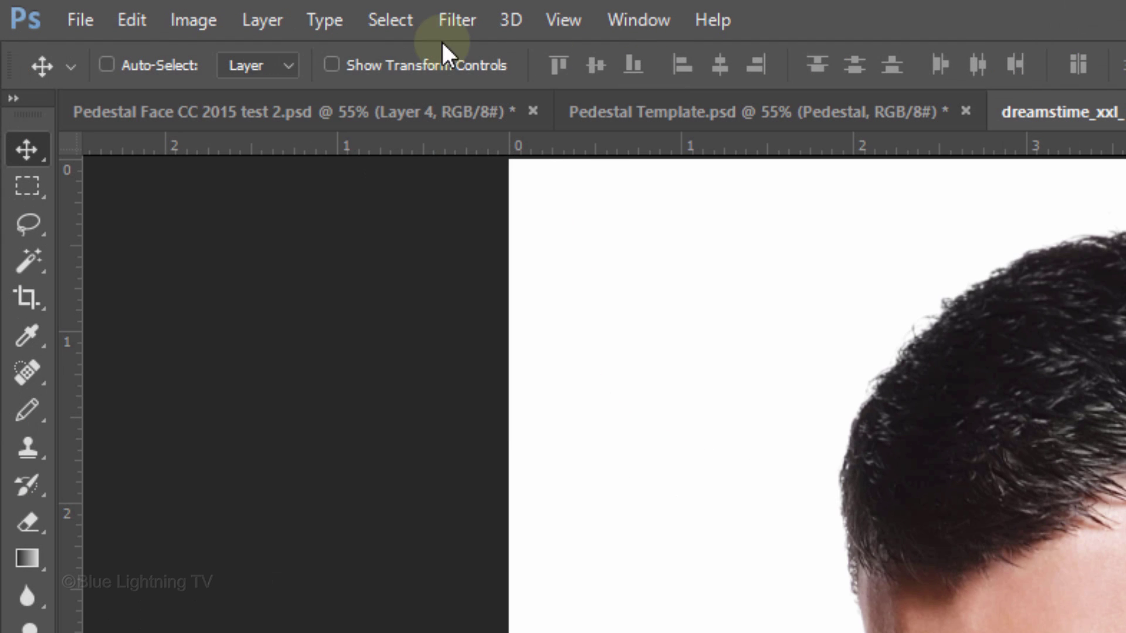
left_click(77, 7)
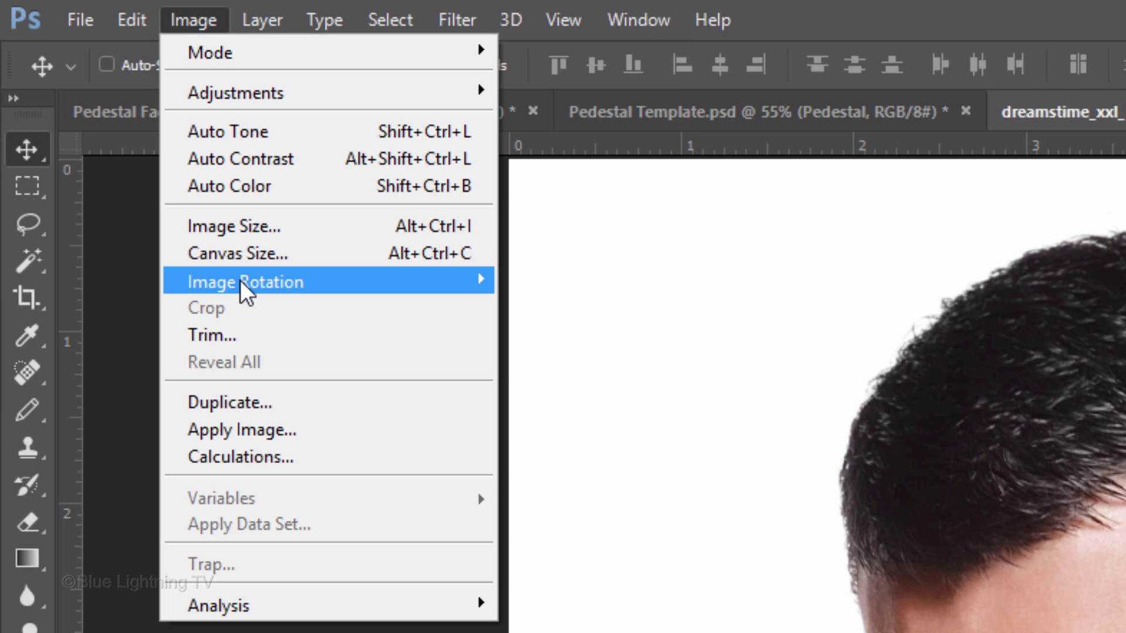
mouse_move(304, 282)
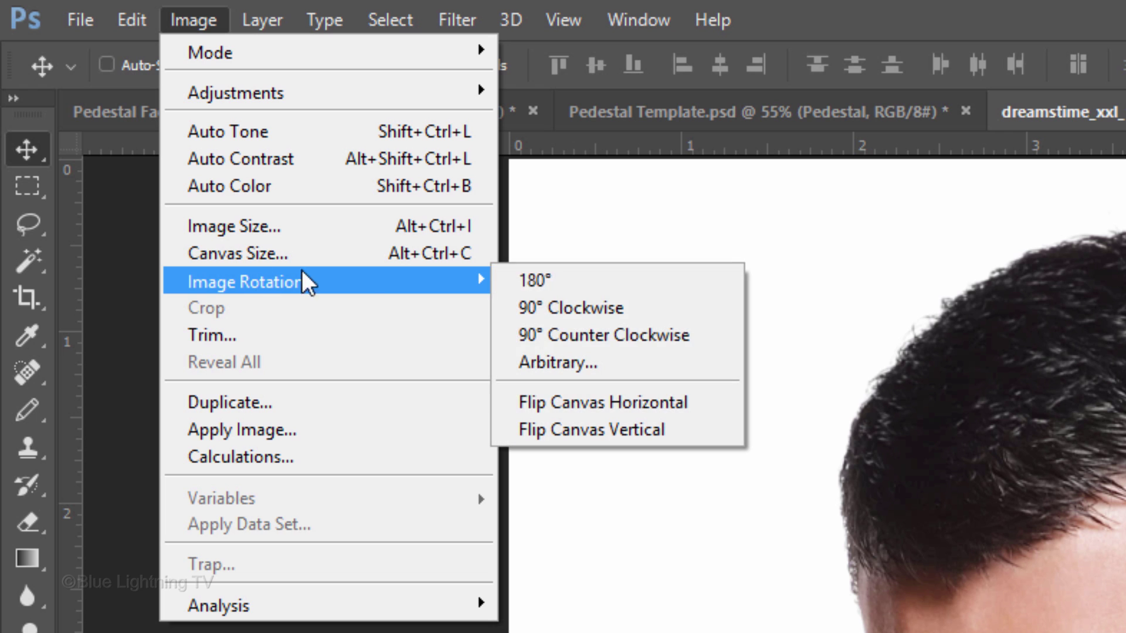
left_click(621, 397)
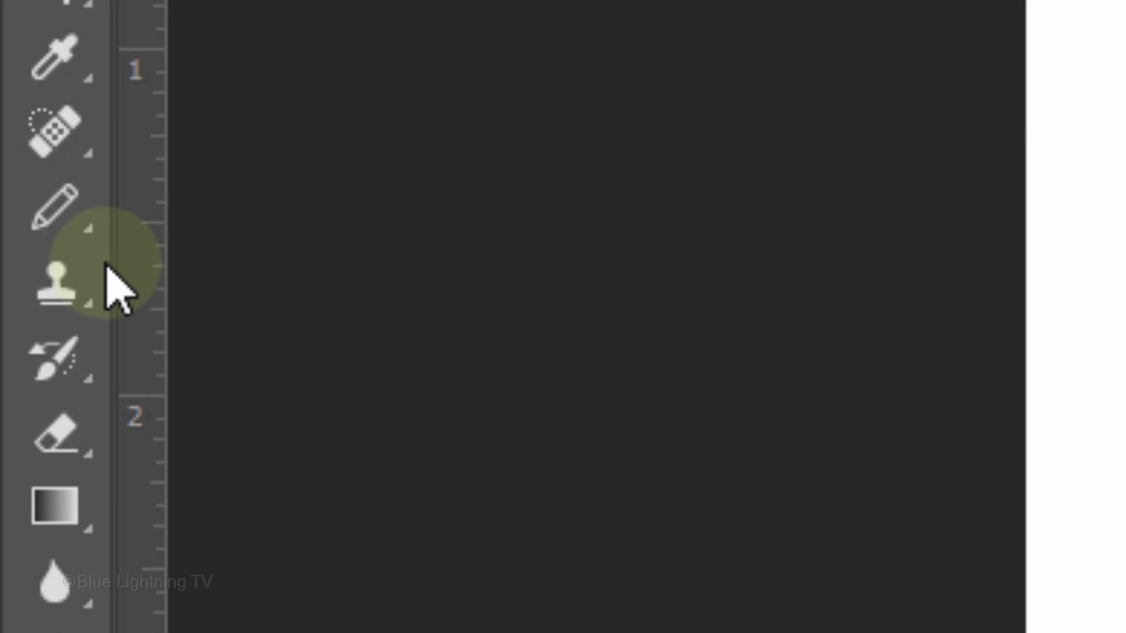
Remove the man's sideburn with the Clone Stamp tool, covering it with skin sampled from the cheek and temple.
right_click(20, 181)
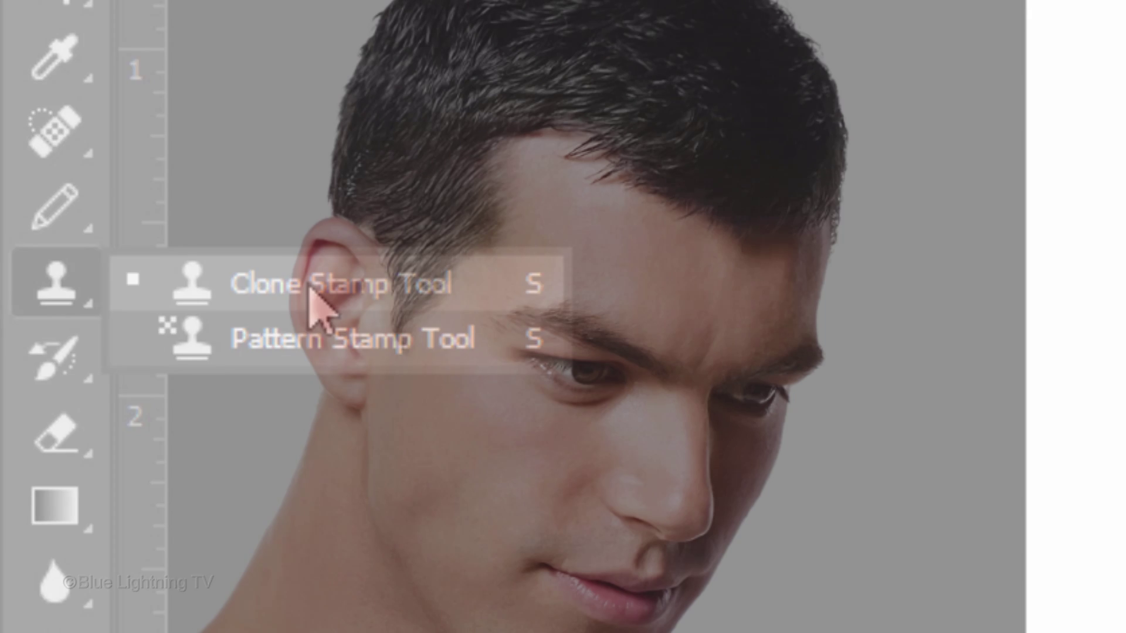
left_click(309, 285)
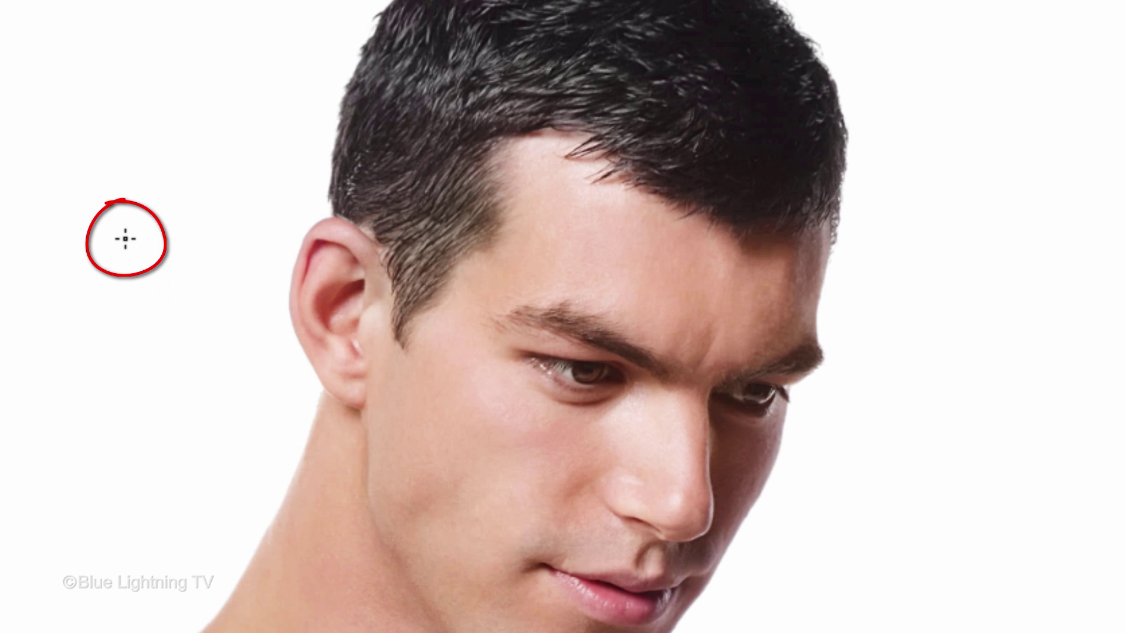
key("bracketright")
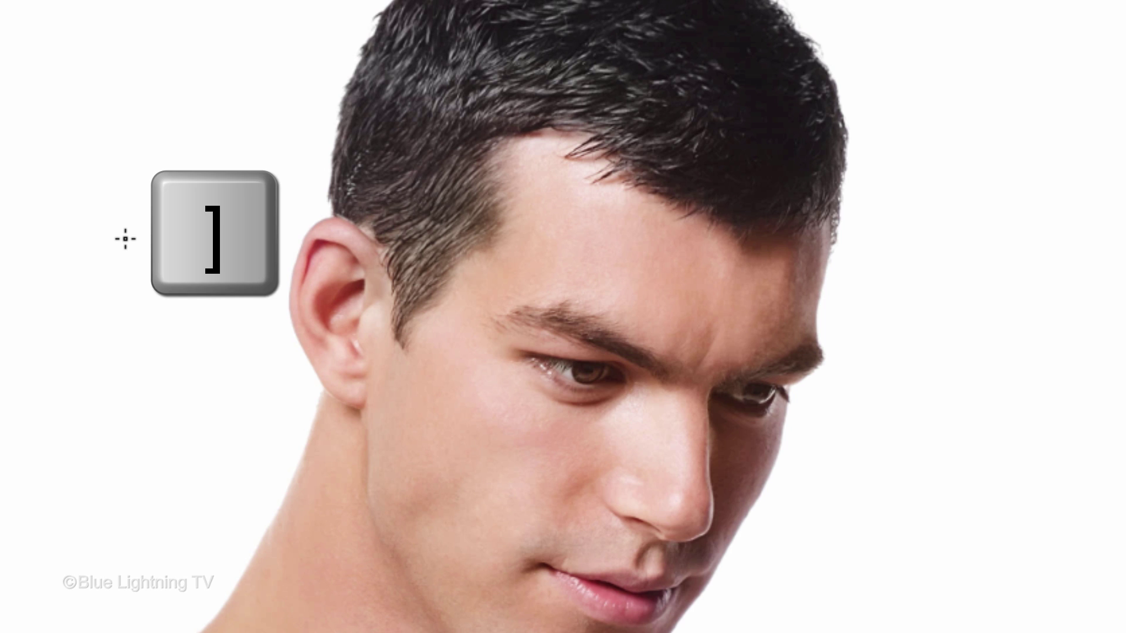
key("bracketleft")
key("bracketleft")
key("bracketleft")
key("bracketleft")
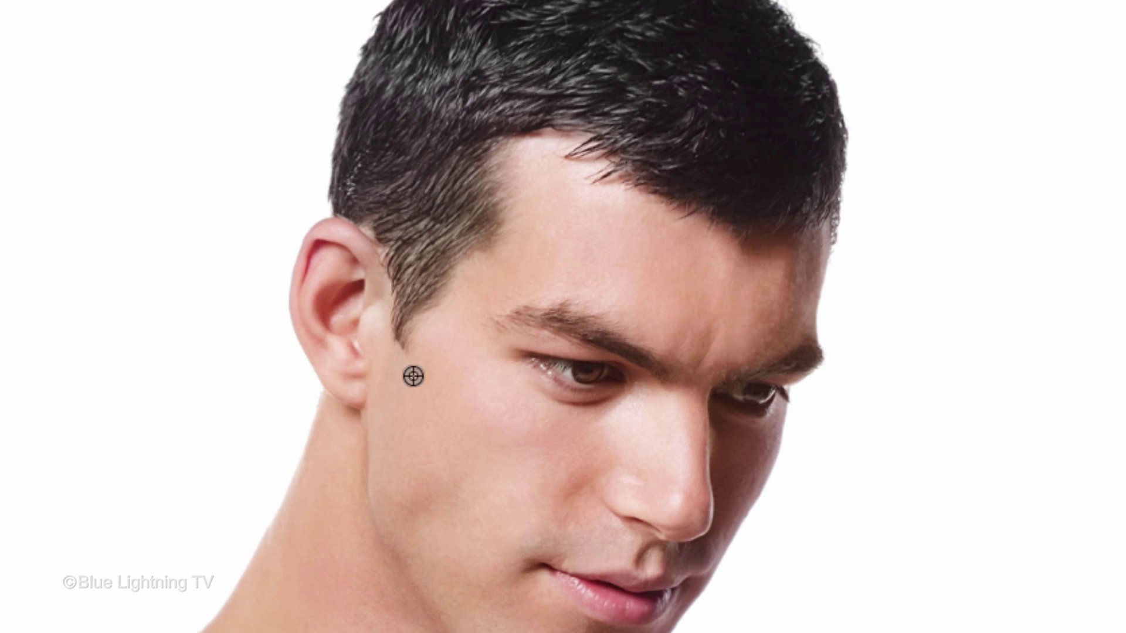
left_click(445, 329, "alt")
mouse_move(450, 273)
left_mouse_down()
mouse_move(399, 302)
mouse_move(424, 289)
mouse_move(394, 277)
mouse_move(404, 258)
left_mouse_up()
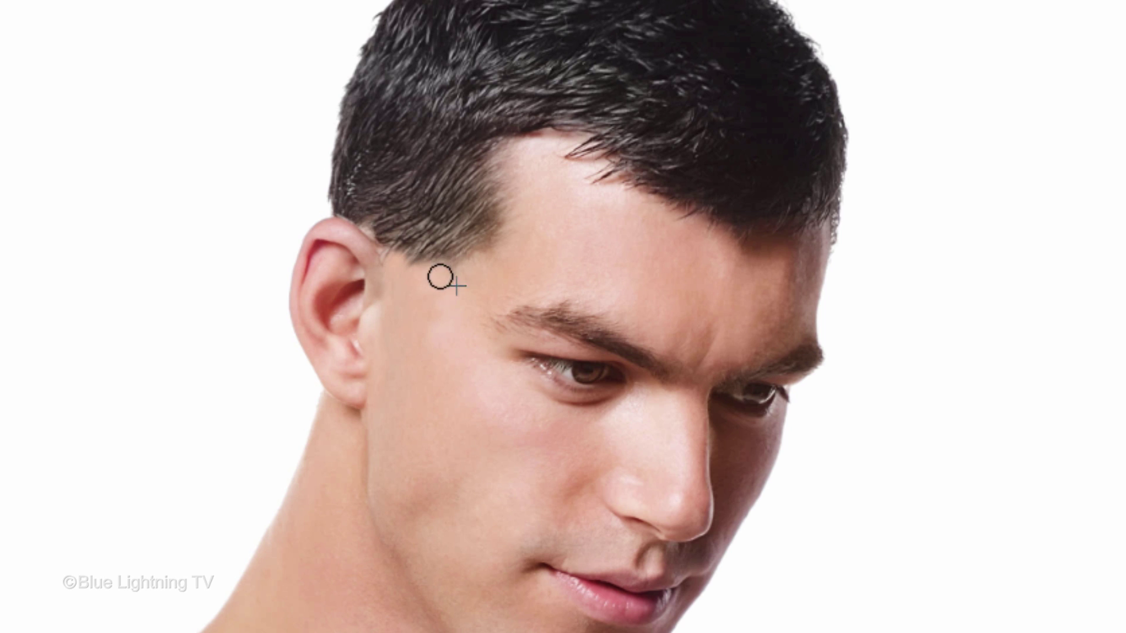
left_click(502, 269, "alt")
mouse_move(485, 251)
left_mouse_down()
mouse_move(488, 277)
mouse_move(508, 224)
mouse_move(467, 258)
left_mouse_up()
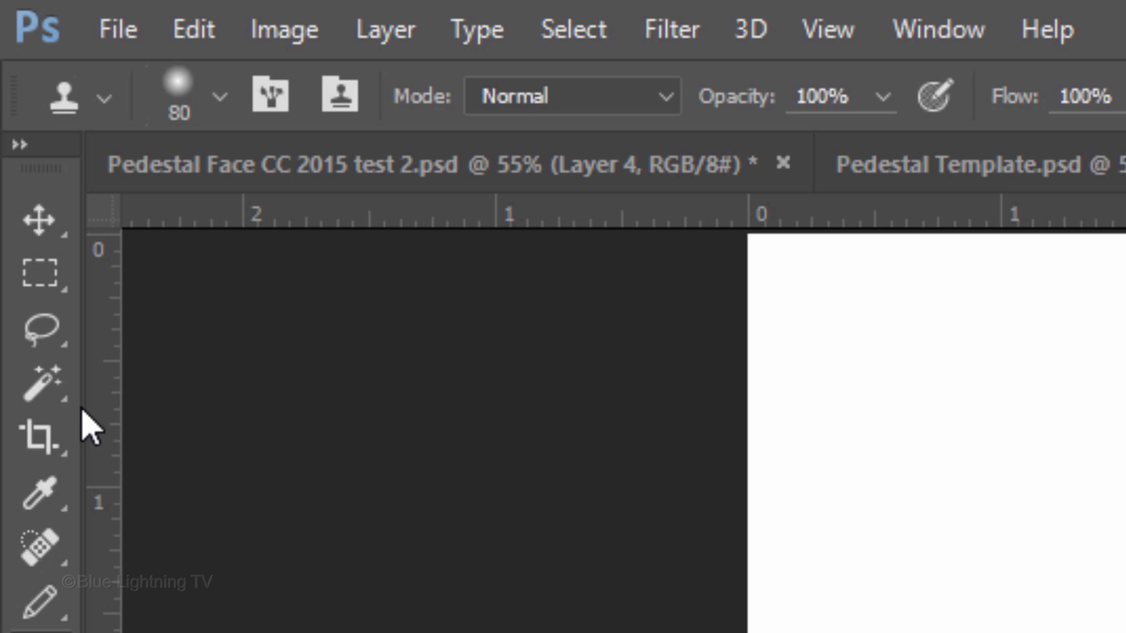
Select the man by inverting a Magic Wand selection of the white background, and display the selection as a Quick Mask.
left_click(57, 399)
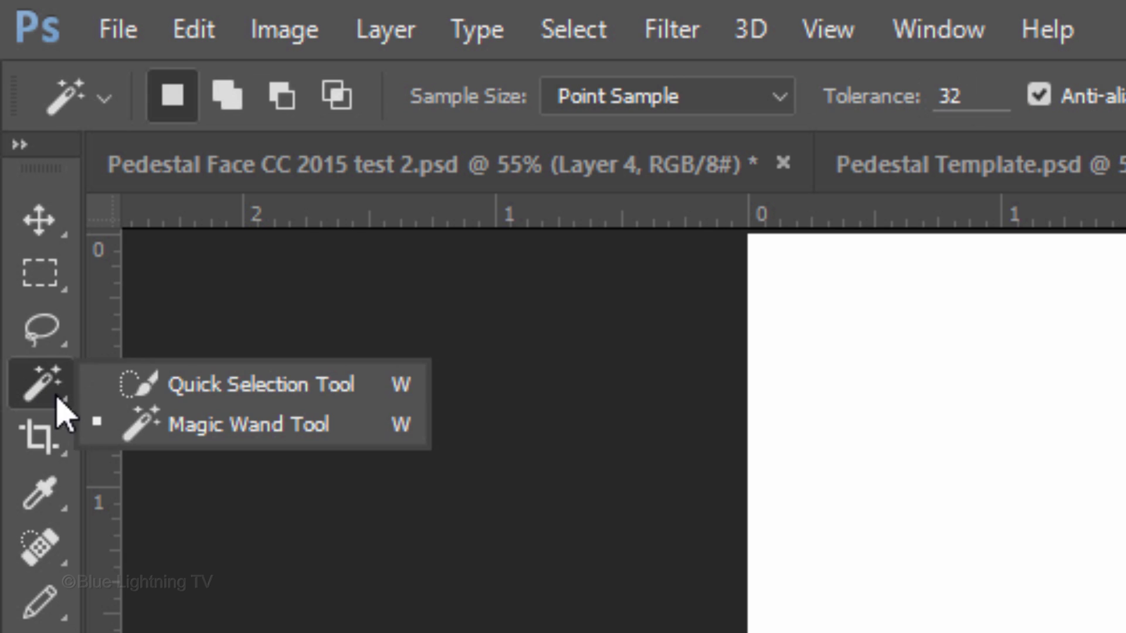
left_click(249, 426)
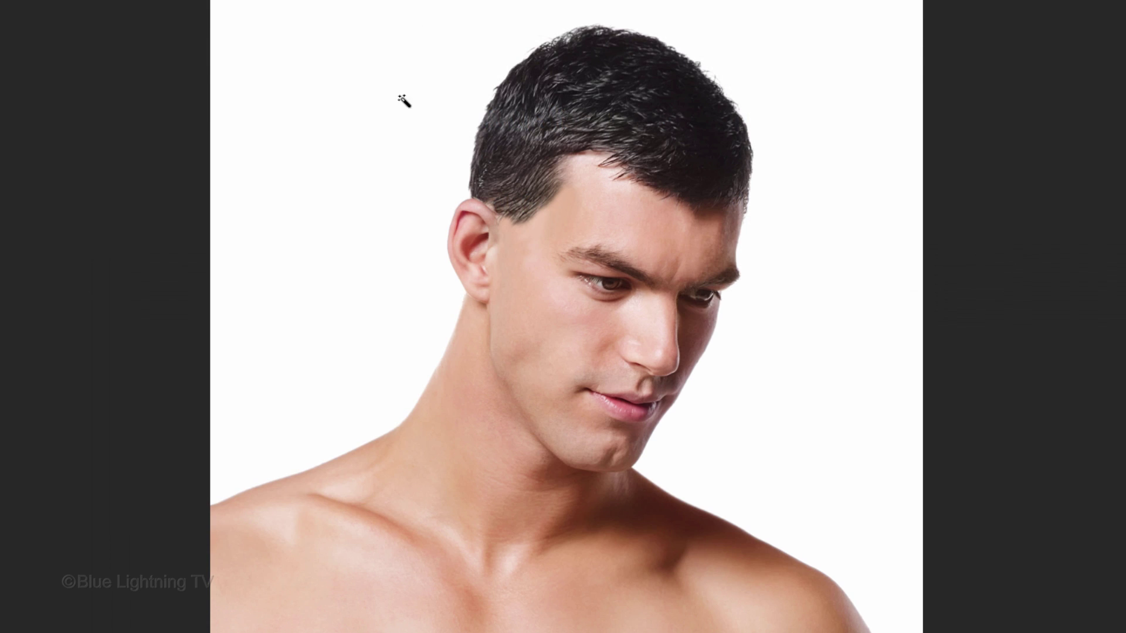
left_click(391, 107)
key("ctrl+shift+i")
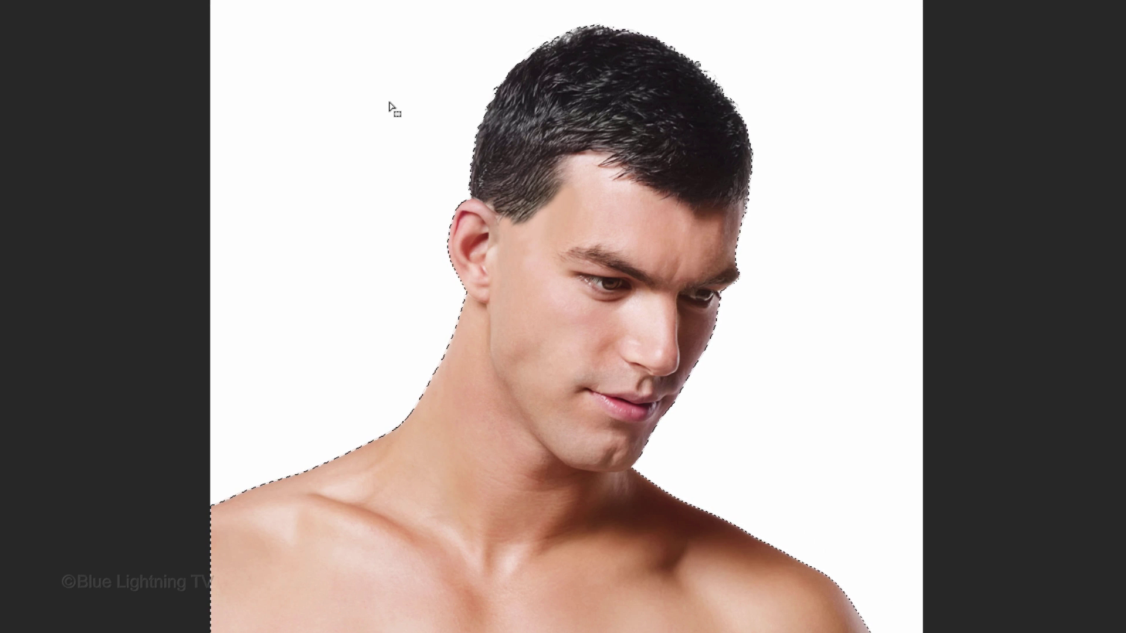
key("q")
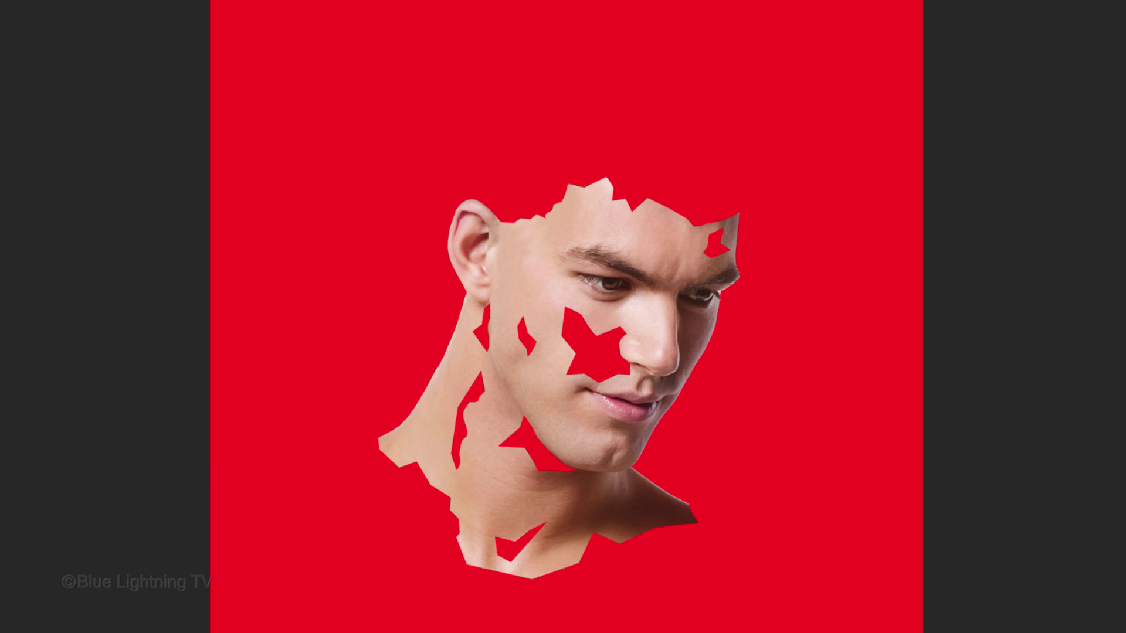
Draw a closed, jagged Pen path from the ear across the forehead and around the hair, and deselect its anchors.
left_click(61, 220)
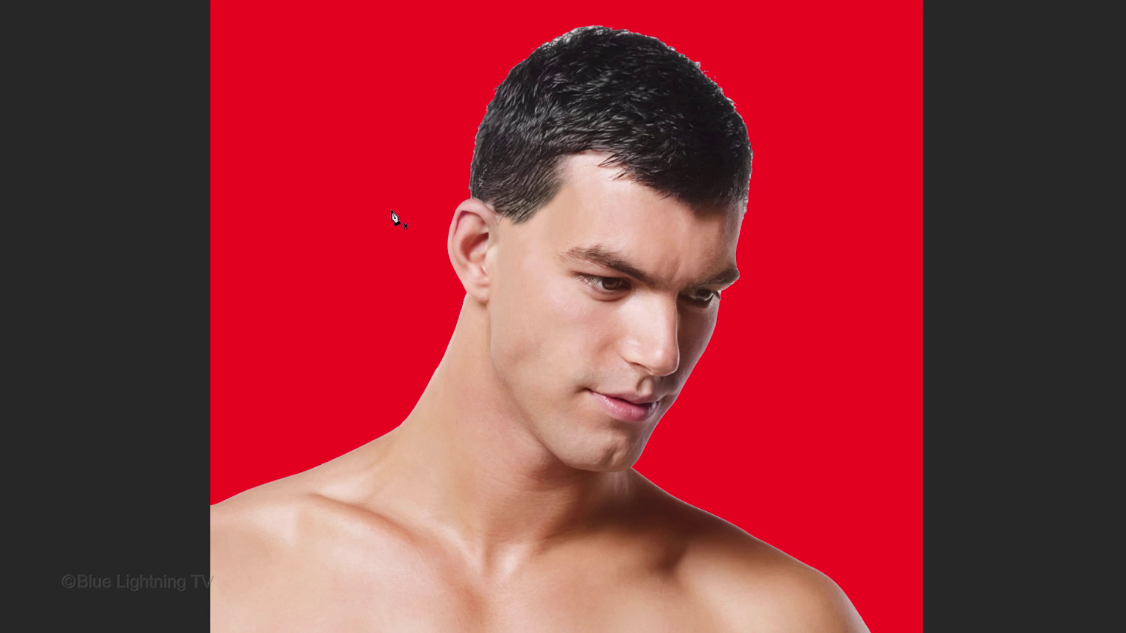
left_click(481, 201)
left_click(491, 210)
left_click(505, 230)
left_click(523, 231)
left_click(543, 214)
left_click(564, 199)
left_click(585, 193)
left_click(587, 172)
left_click(603, 171)
left_click(619, 191)
left_click(654, 199)
left_click(675, 227)
left_click(694, 223)
left_click(709, 246)
left_click(734, 237)
left_click(760, 203)
left_click(859, 2)
left_click(380, 15)
left_click(468, 199)
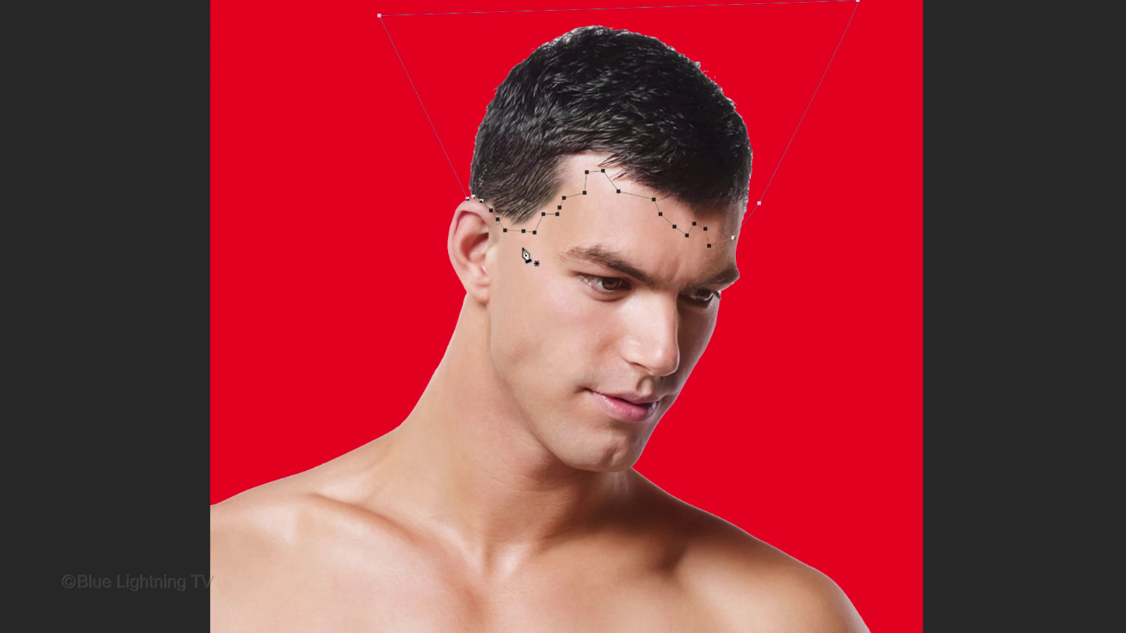
key("shift")
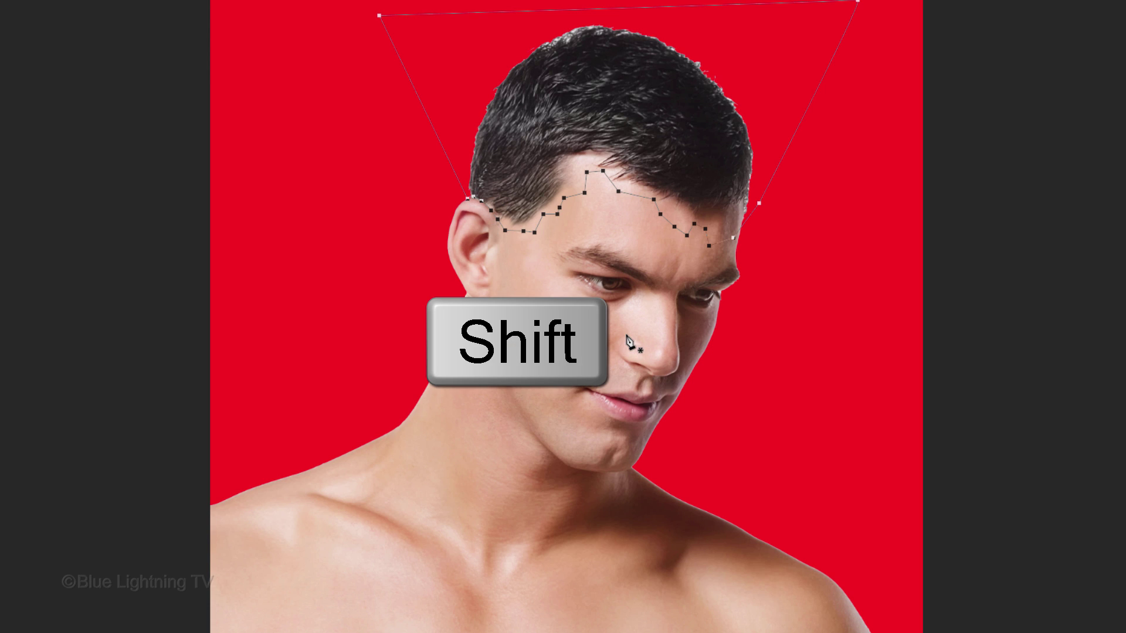
key("Return")
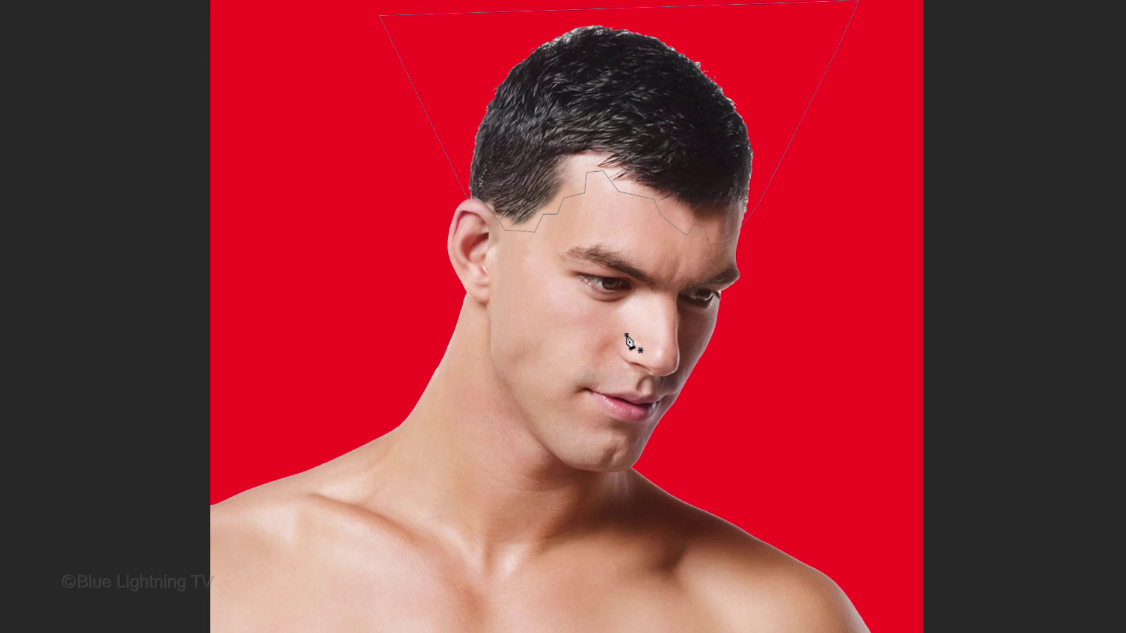
Draw a closed, jagged Pen path on the cheek beside the nose for a broken-out hole.
left_click(627, 335)
left_click(616, 346)
left_click(632, 365)
left_click(623, 377)
left_click(603, 362)
left_click(561, 365)
left_click(566, 314)
left_click(619, 321)
left_click(627, 335)
Draw a narrow, closed Pen path for a sliver on the cheek in front of the ear.
left_click(527, 322)
left_click(522, 342)
left_click(537, 378)
left_click(527, 322)
Draw a closed, jagged Pen path for a fragment along the rear of the jaw and upper neck.
left_click(497, 375)
left_click(508, 388)
left_click(522, 411)
left_click(483, 420)
left_click(490, 399)
left_click(482, 385)
left_click(497, 374)
Draw a small, closed Pen path for a fragment on the neck just under the chin.
left_click(591, 471)
left_click(579, 469)
left_click(560, 460)
left_click(538, 483)
Draw a jagged Pen path across the base of the neck and shoulders, closing it around the torso outside the canvas.
left_click(323, 441)
left_click(404, 481)
left_click(468, 543)
left_click(519, 556)
left_click(588, 536)
left_click(674, 529)
left_click(741, 499)
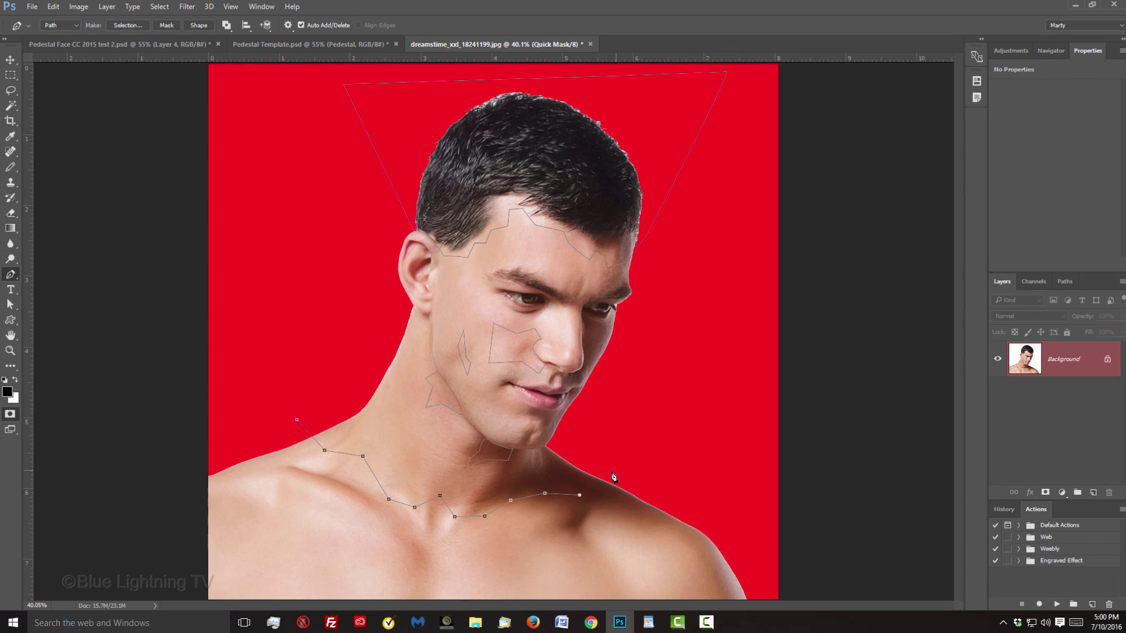
left_click(892, 602)
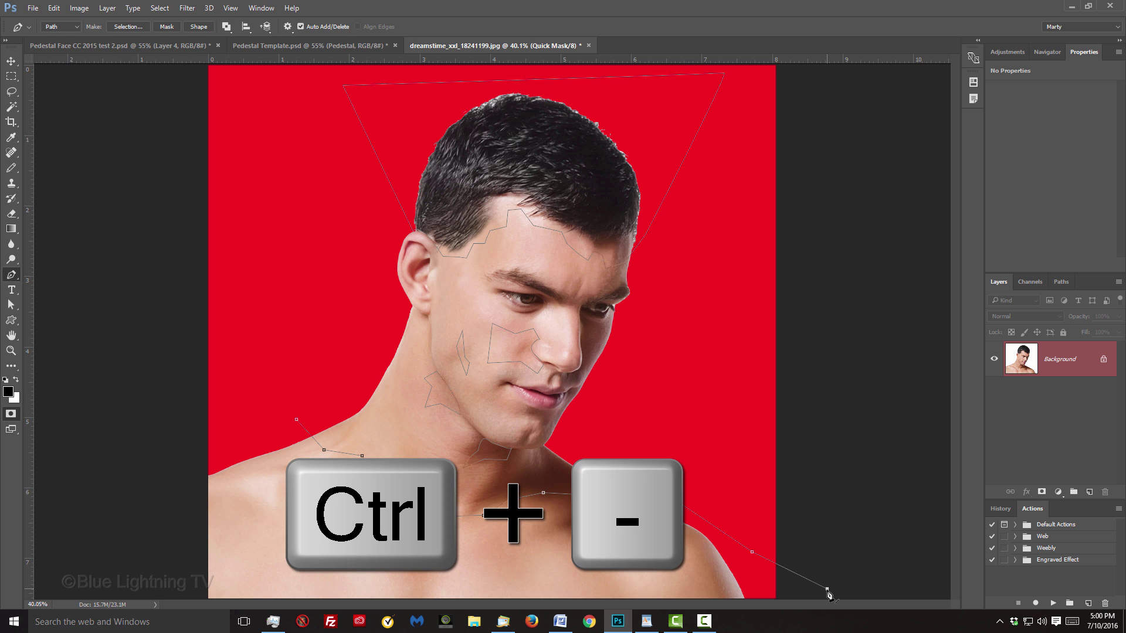
key("ctrl+minus")
left_click(786, 579)
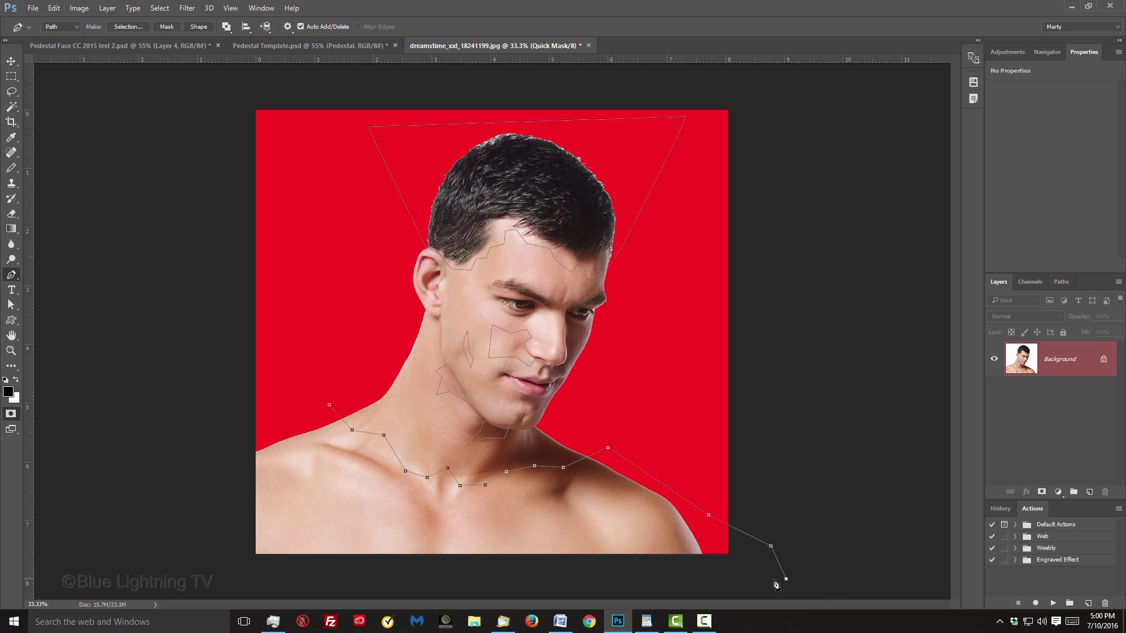
left_click(243, 581)
left_click(215, 516)
left_click(214, 415)
left_click(329, 405)
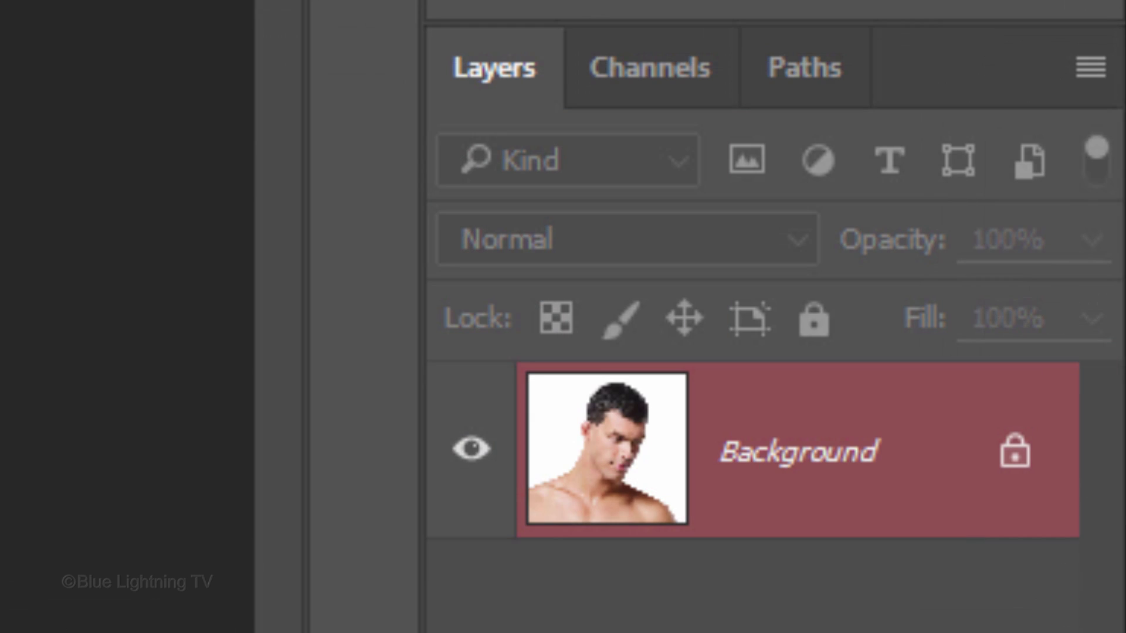
Load the Work Path as a selection, fill it with black in the Quick Mask, and deselect it.
left_click(1059, 281)
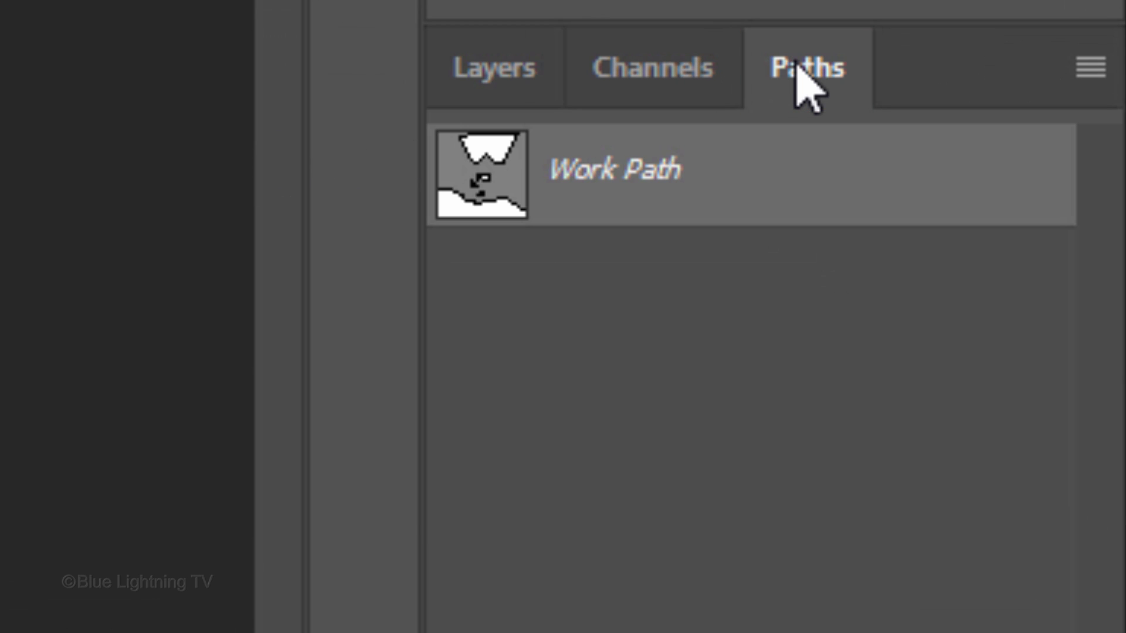
left_click(503, 179, "ctrl")
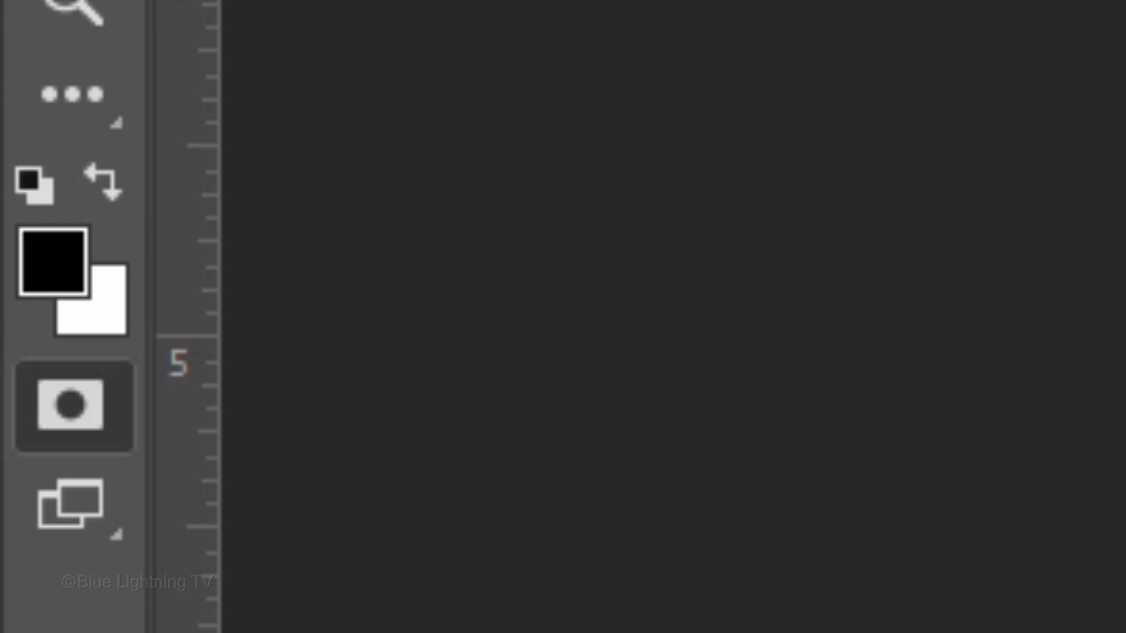
key("d")
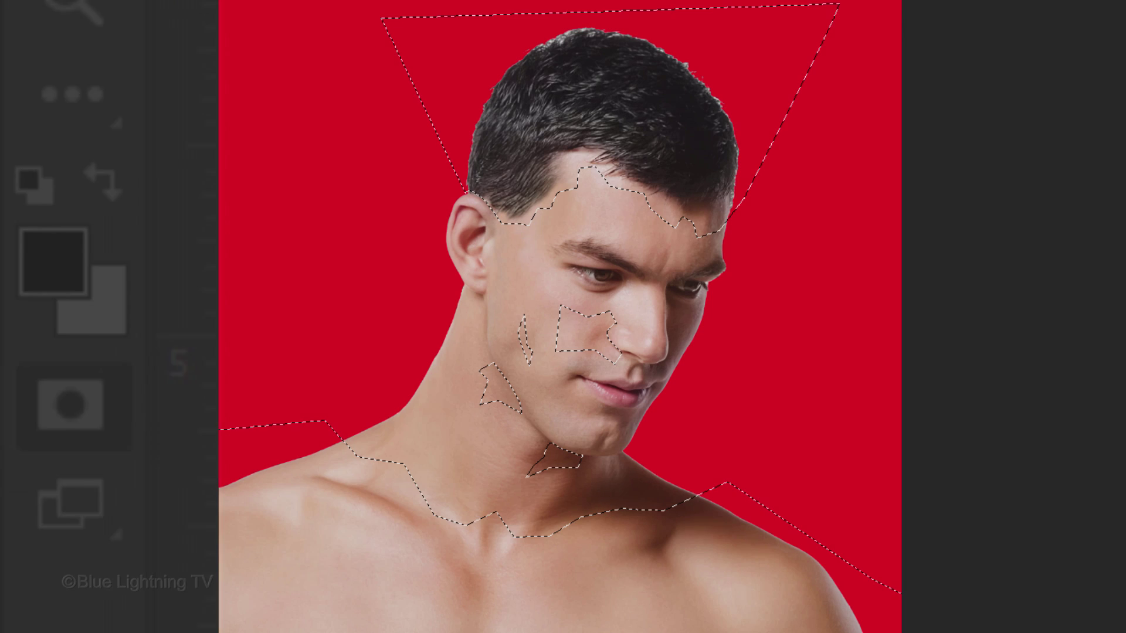
key("alt+Delete")
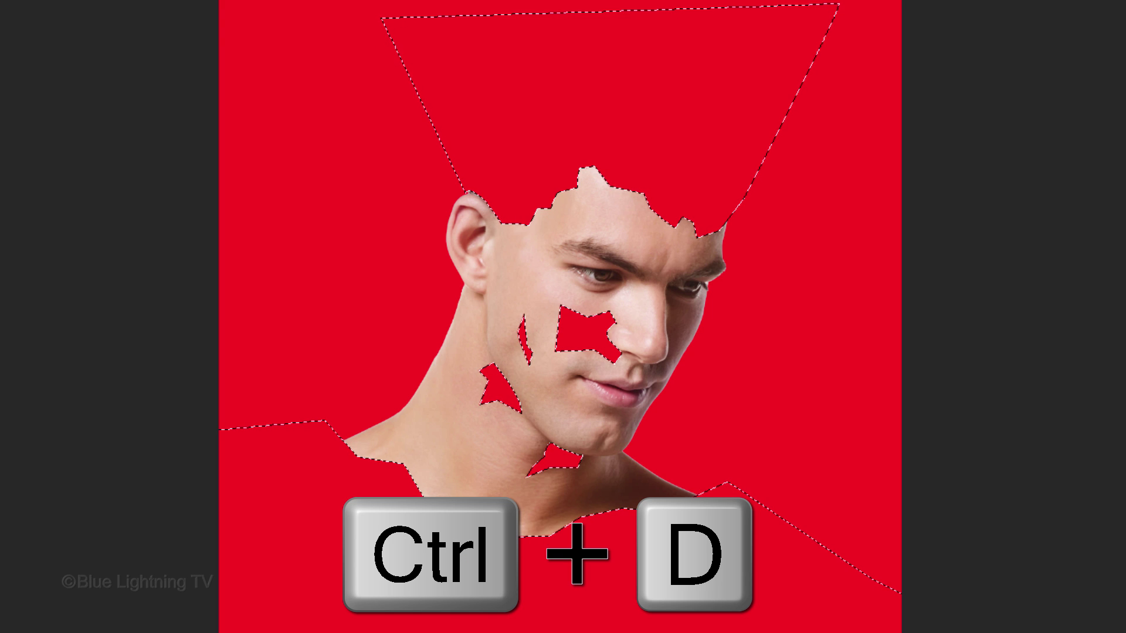
key("ctrl+d")
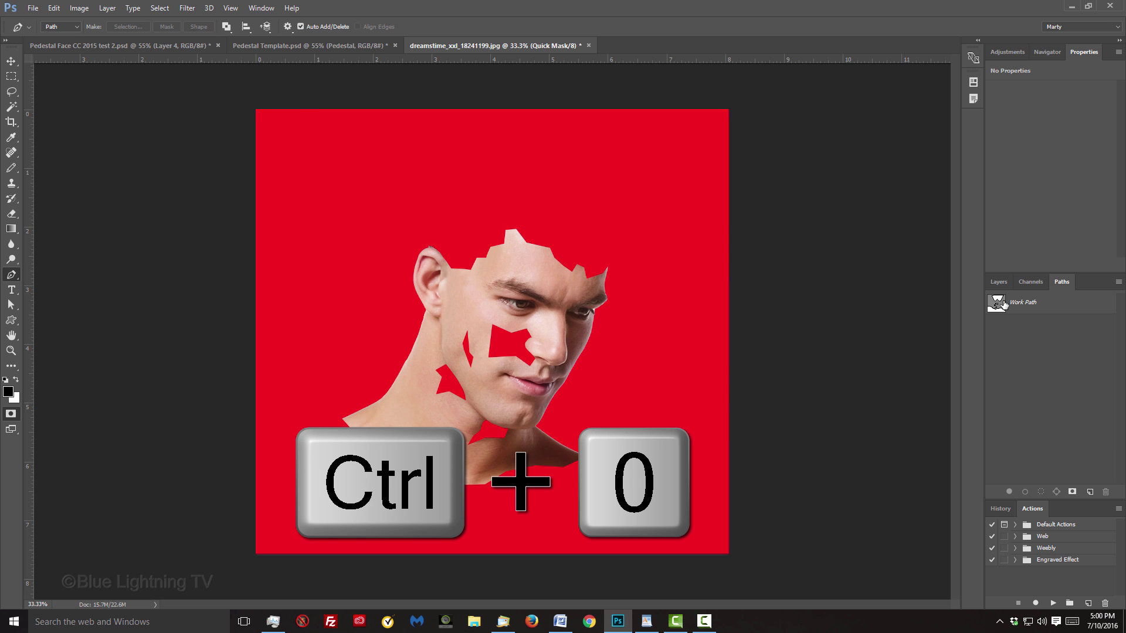
key("ctrl+0")
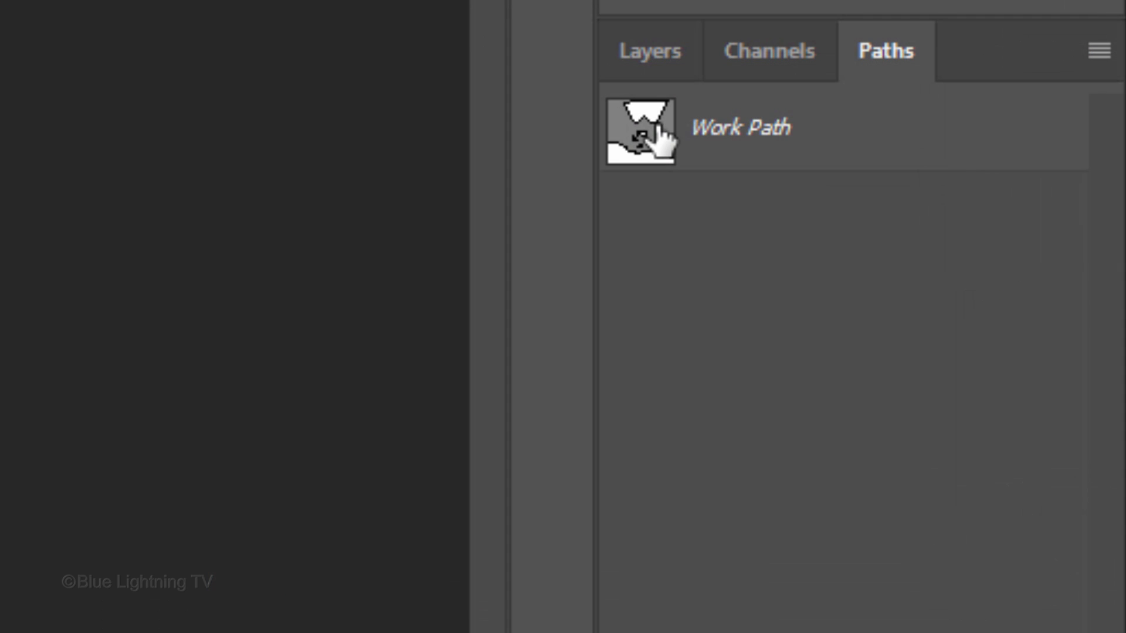
Convert the Quick Mask to a selection, copy the fragmented face to a new layer, and hide the Background layer.
left_click(1001, 282)
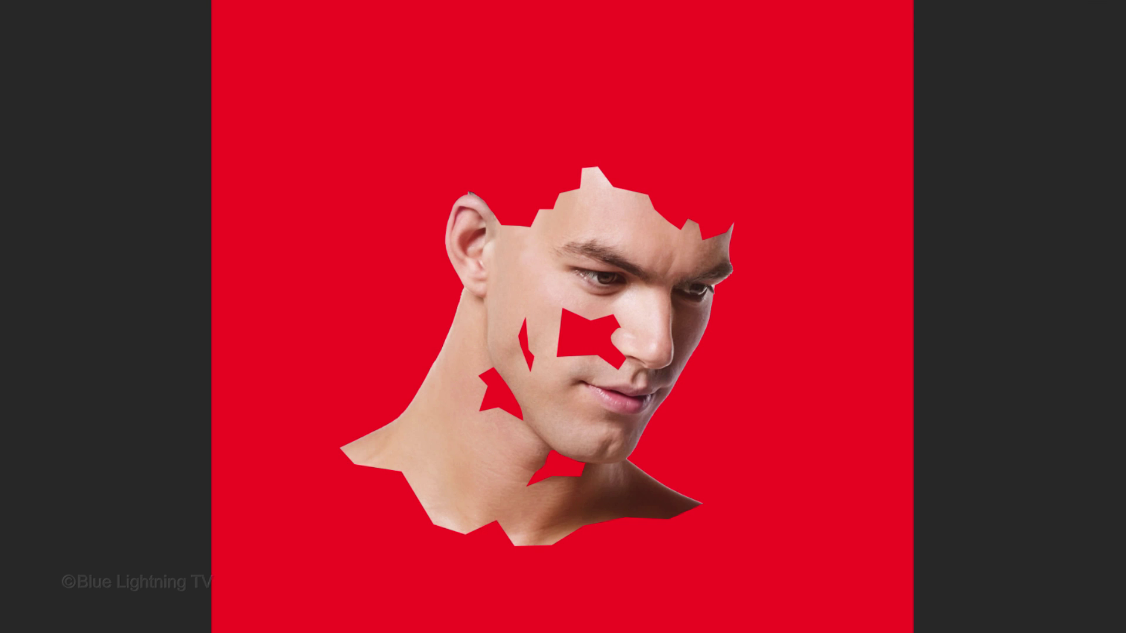
key("q")
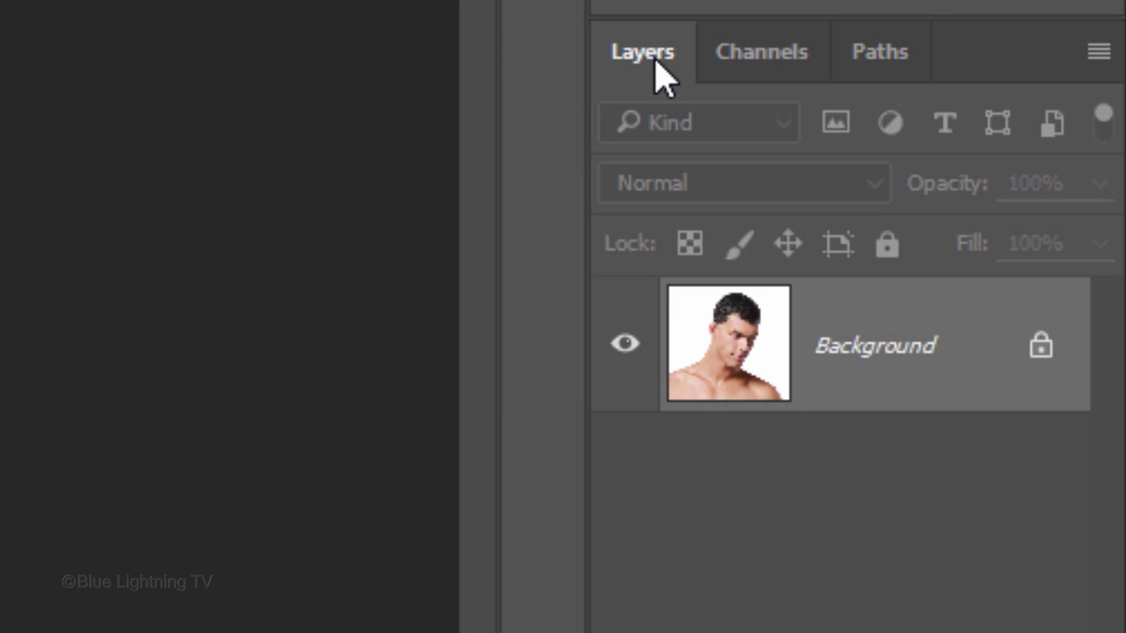
key("ctrl+j")
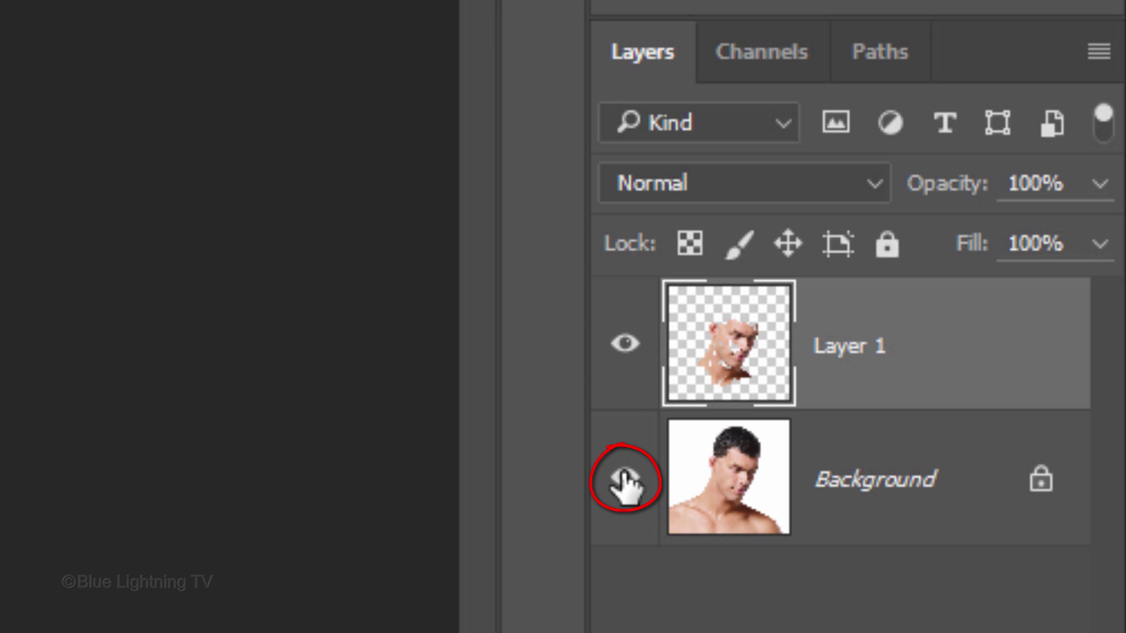
left_click(625, 480)
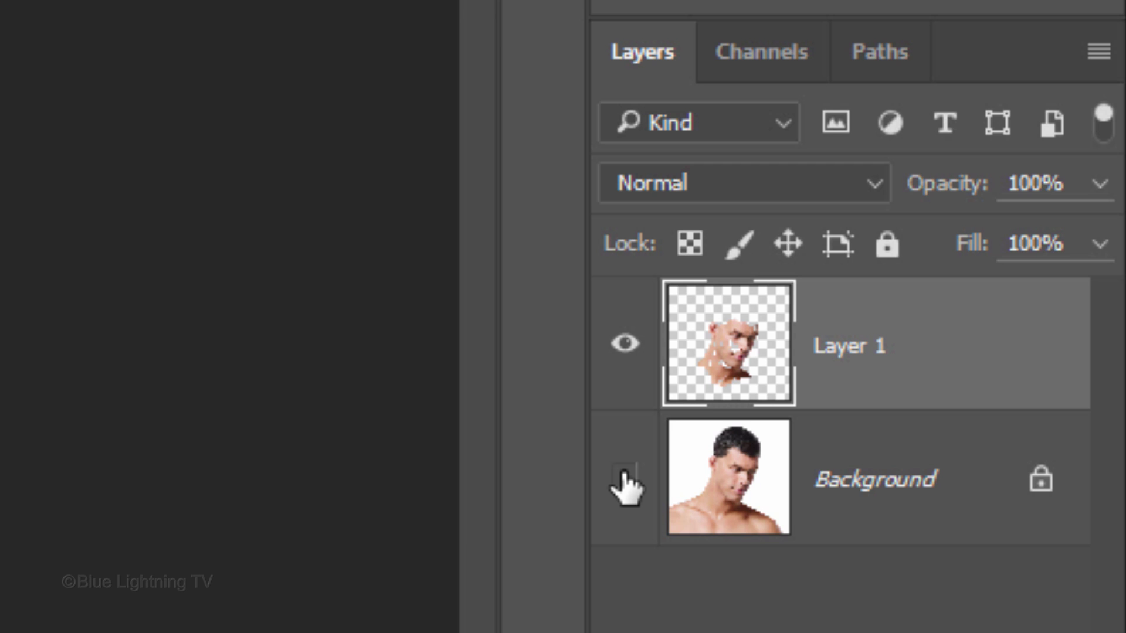
Add an Inner Shadow to Layer 1 with a Distance of 2 px and a Size of 5 px.
left_click(726, 358, "ctrl")
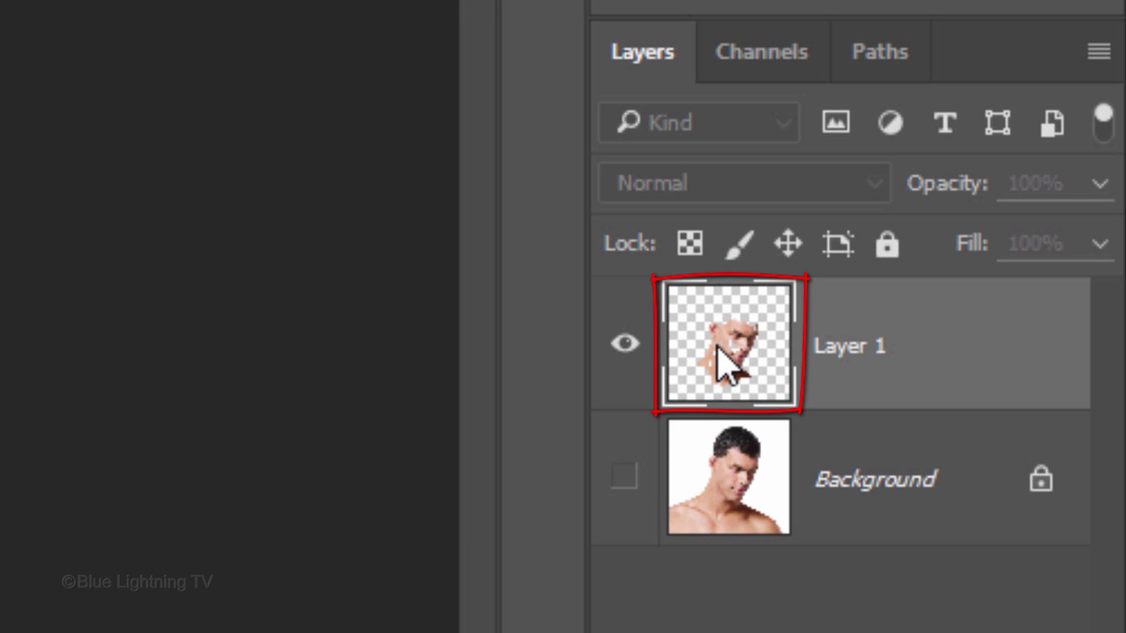
double_click(721, 358)
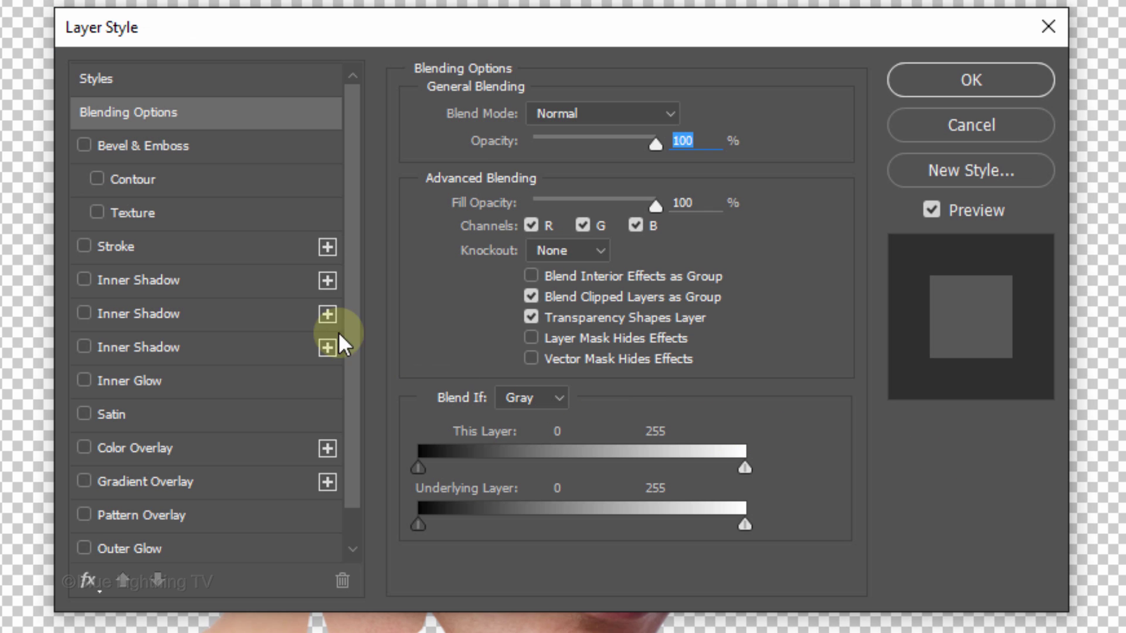
left_click(228, 283)
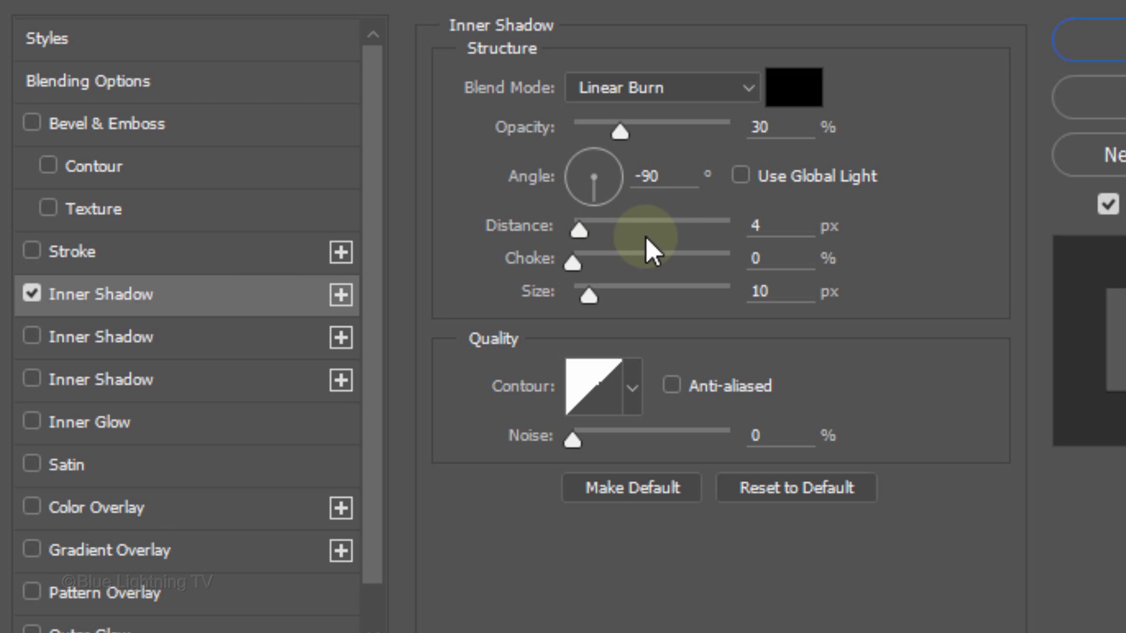
left_click(773, 225)
key("BackSpace")
type("2")
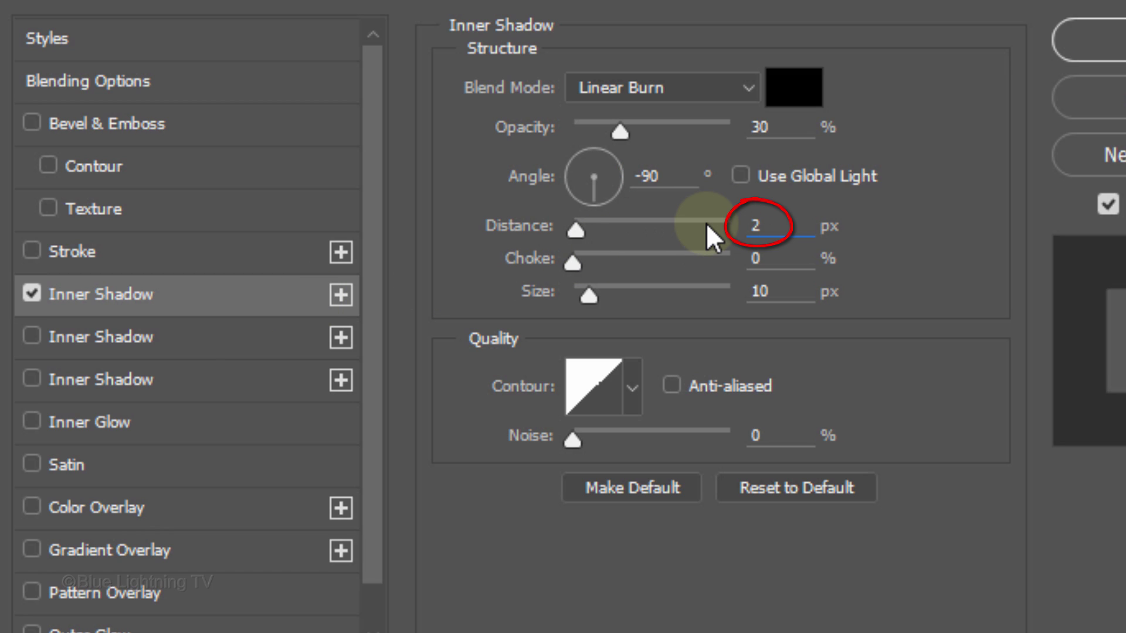
left_click(771, 290)
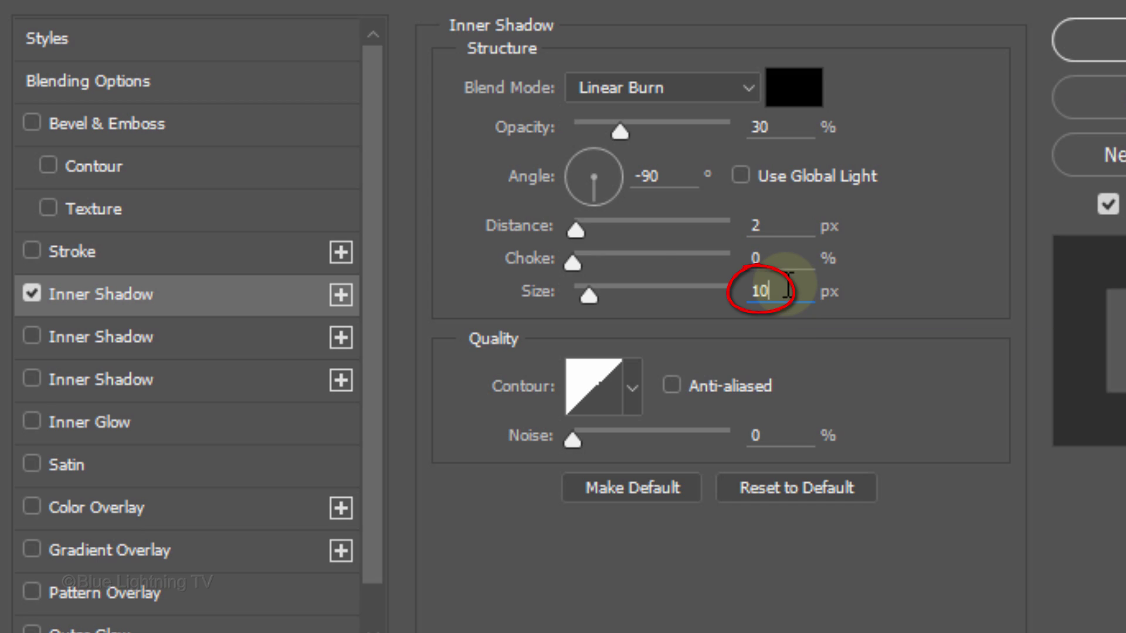
key("BackSpace")
key("BackSpace")
type("5")
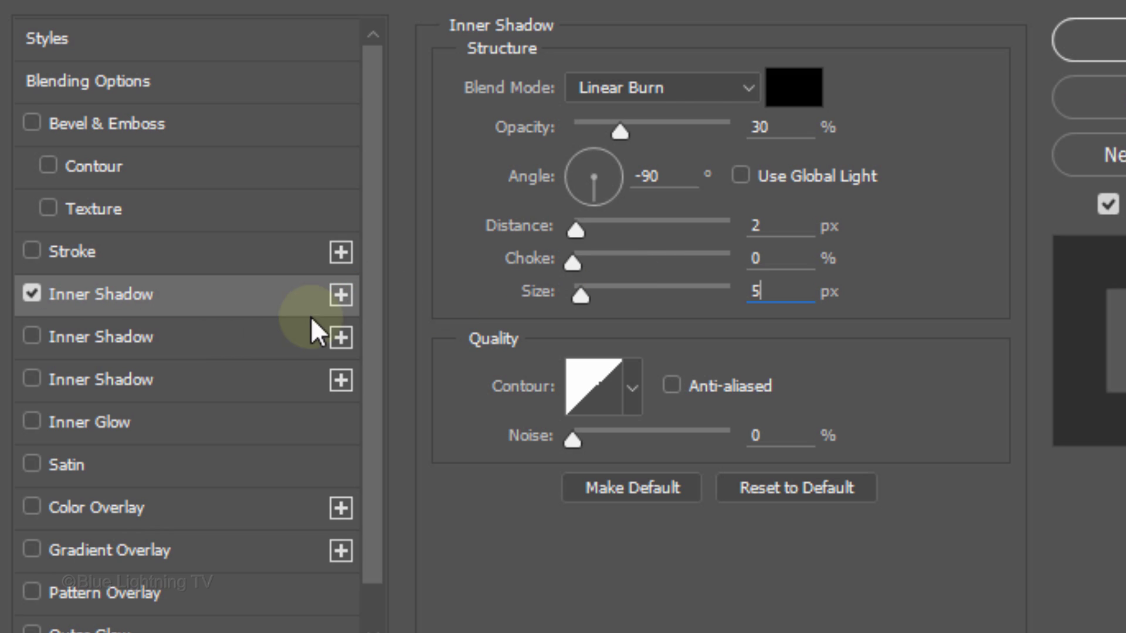
Enable a second, white Linear Dodge (Add) Inner Shadow on Layer 1 and set its Distance to 5 px.
left_click(204, 346)
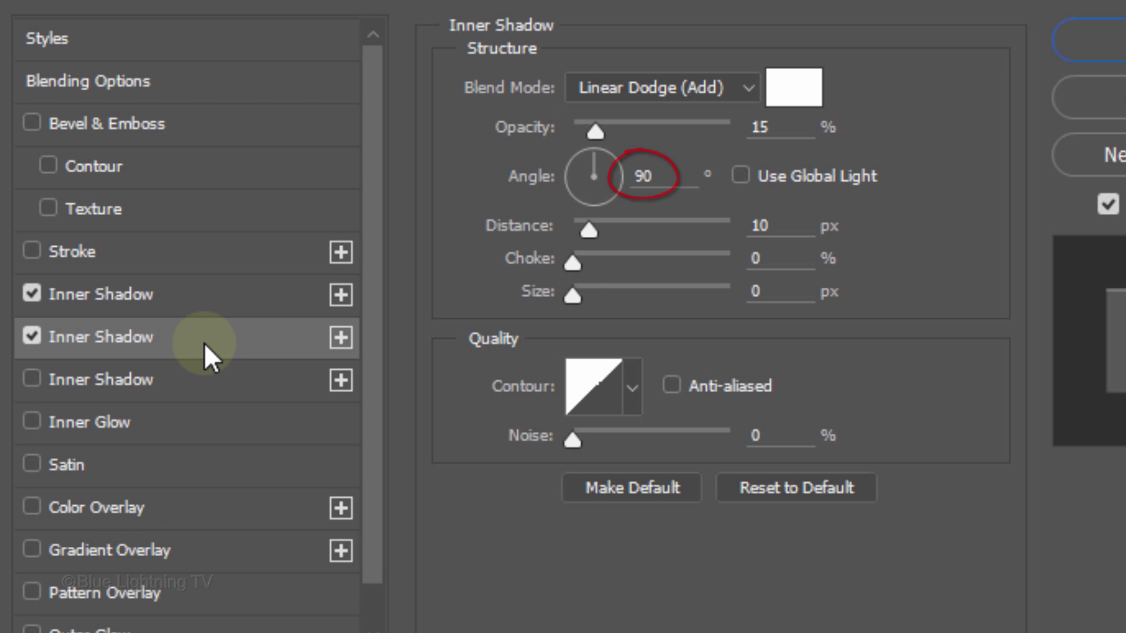
left_click(776, 226)
key("BackSpace")
key("BackSpace")
type("5")
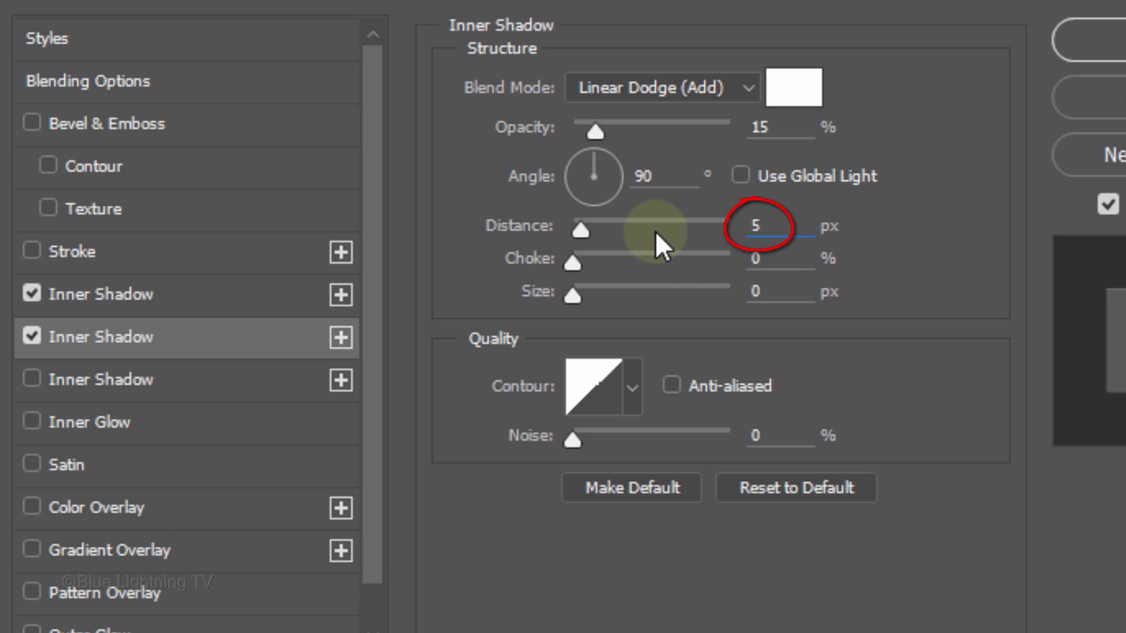
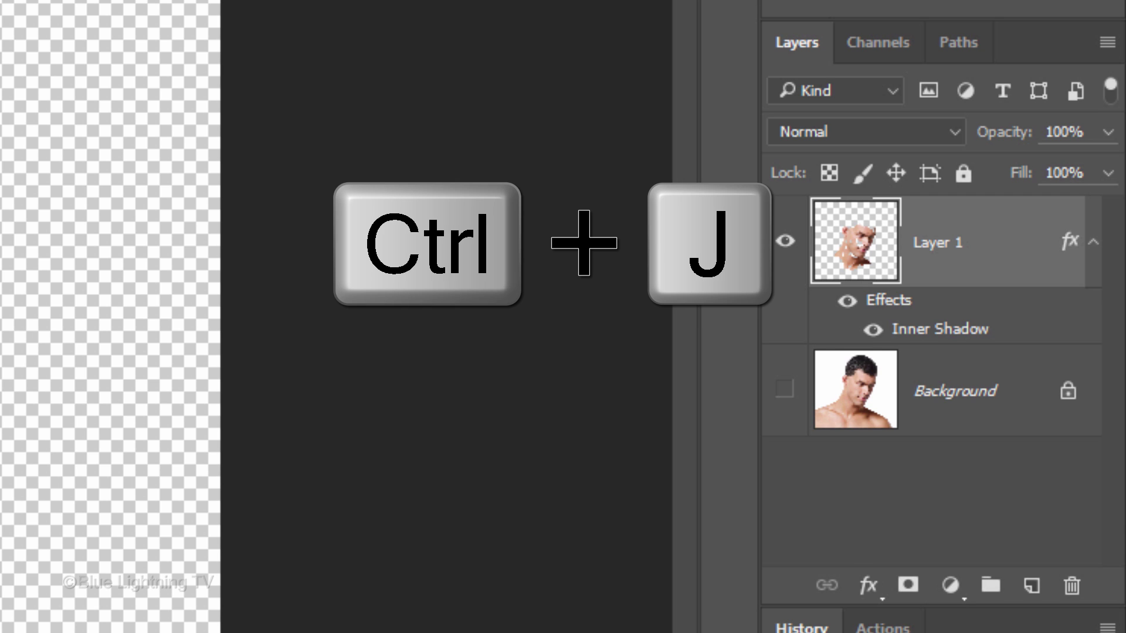
Duplicate Layer 1 and change the copy's Inner Shadow to white with the Linear Dodge (Add) blend mode.
key("ctrl+j")
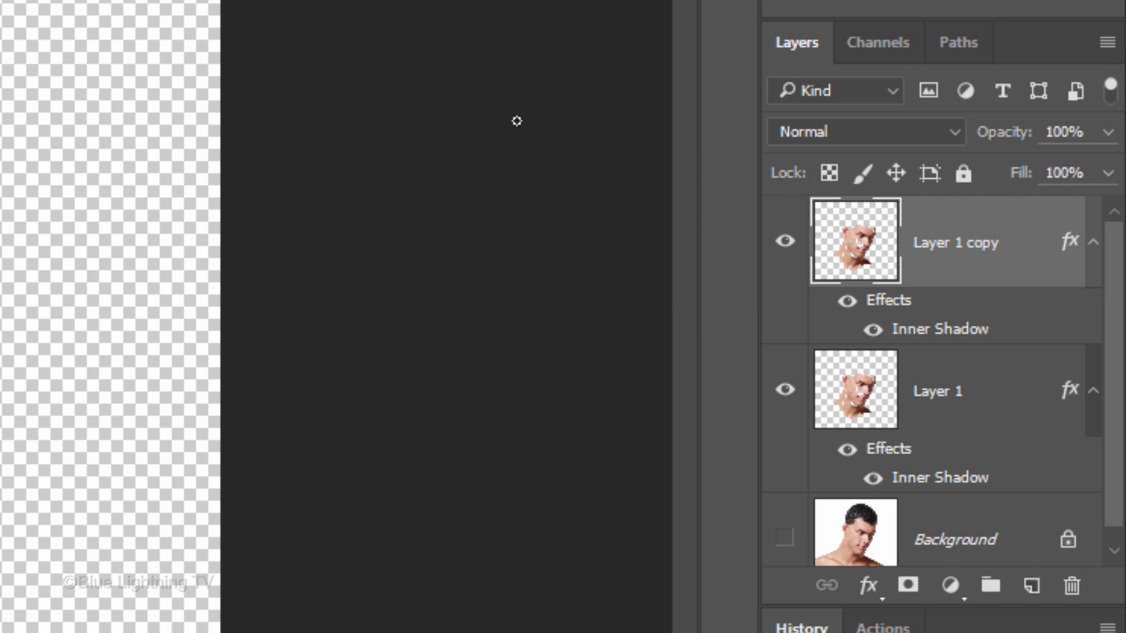
double_click(933, 330)
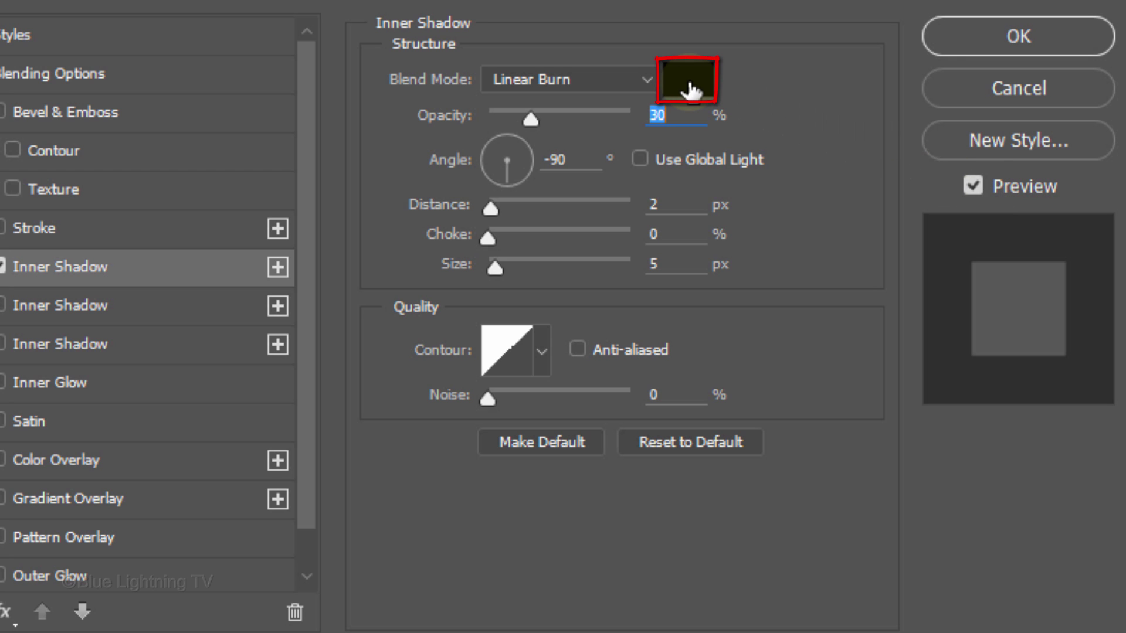
left_click(690, 90)
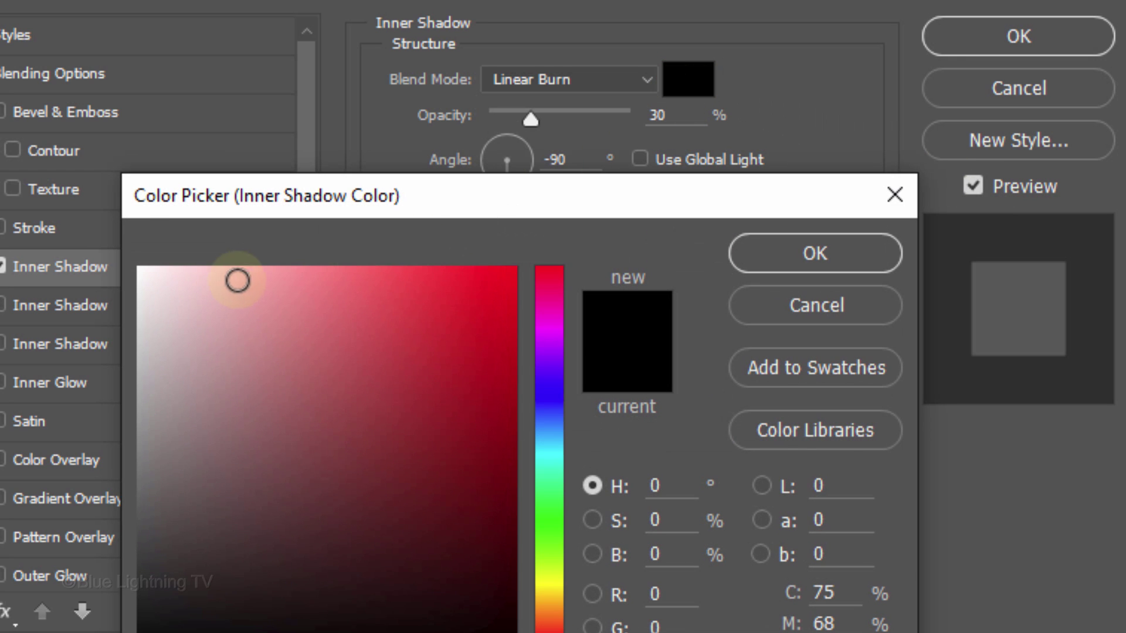
left_click_drag(239, 276, 67, 223)
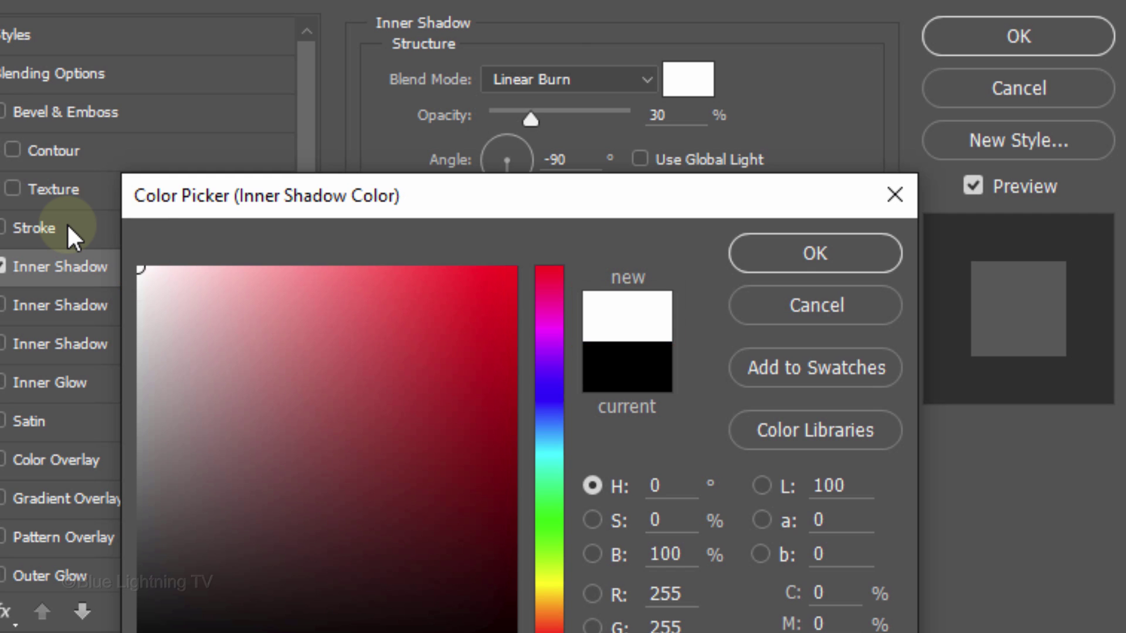
left_click(811, 262)
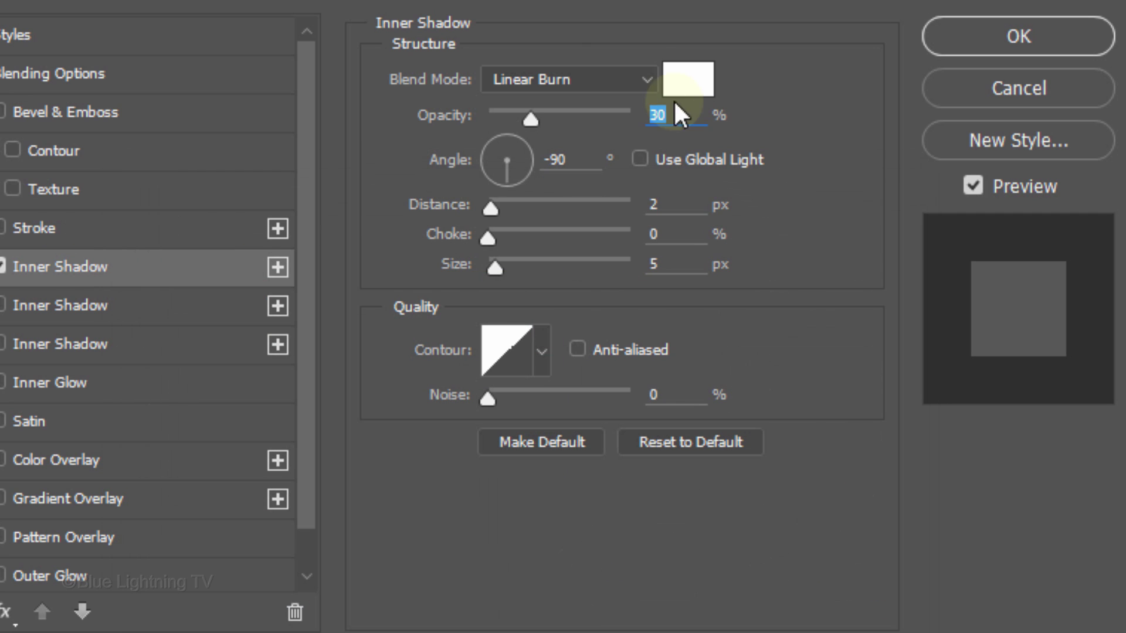
left_click(646, 79)
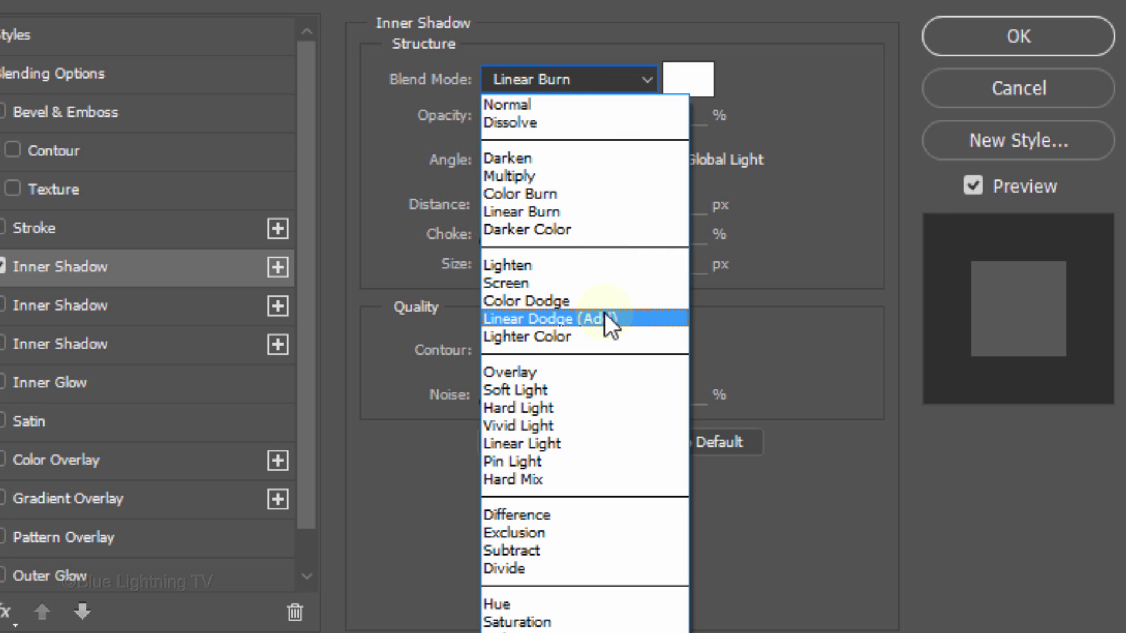
left_click(604, 318)
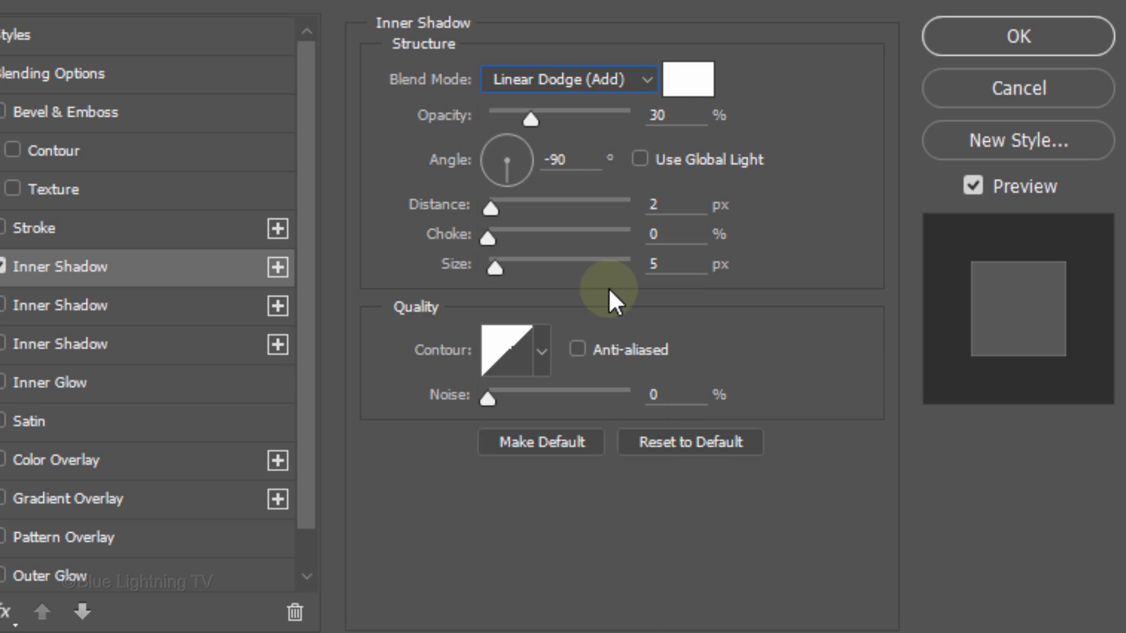
Set the Opacity of the copy's Inner Shadow to 15% and its Angle to 90°.
left_click(675, 116)
key("BackSpace")
key("BackSpace")
type("15")
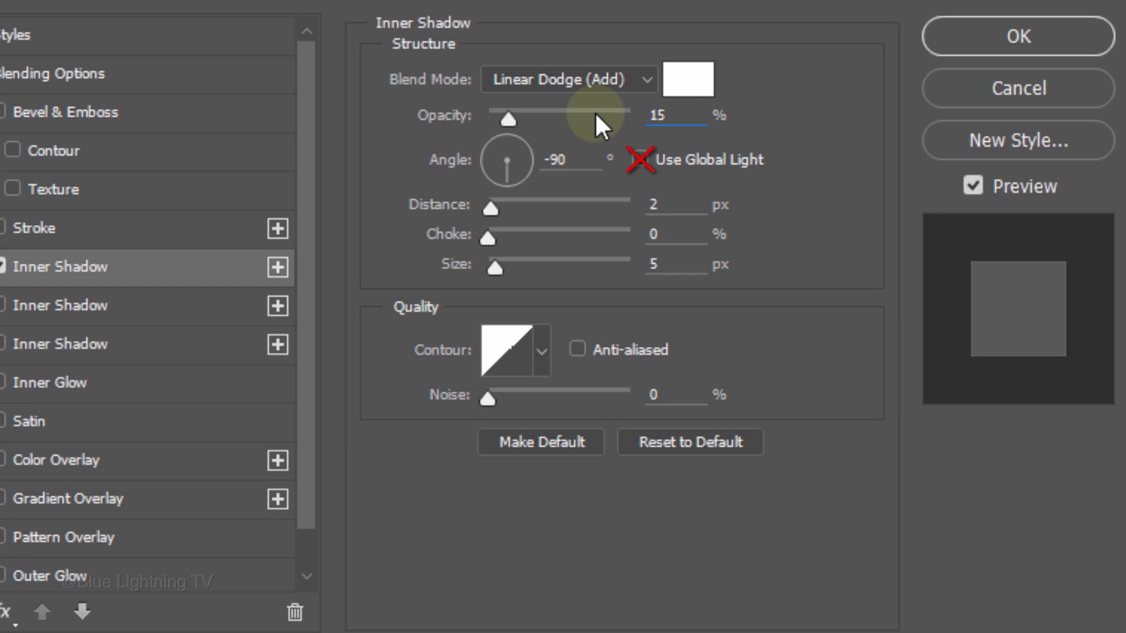
left_click(578, 159)
left_click(508, 140)
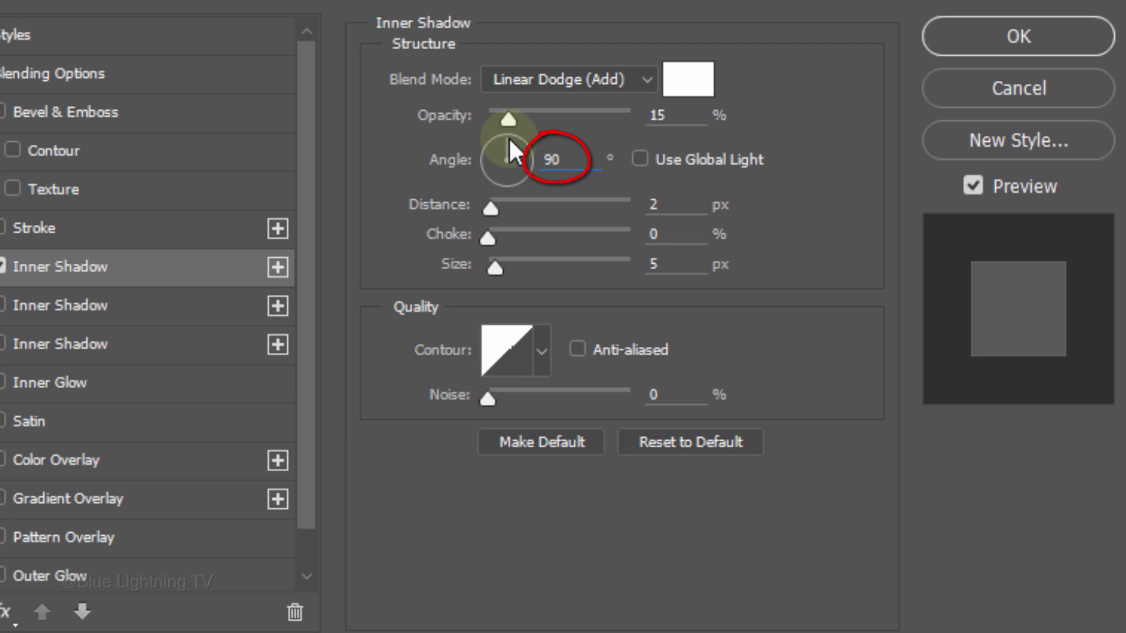
Set the Distance of the copy's Inner Shadow to 5 px and its Size to 0 px, and apply the layer style.
left_click(670, 206)
key("BackSpace")
type("5")
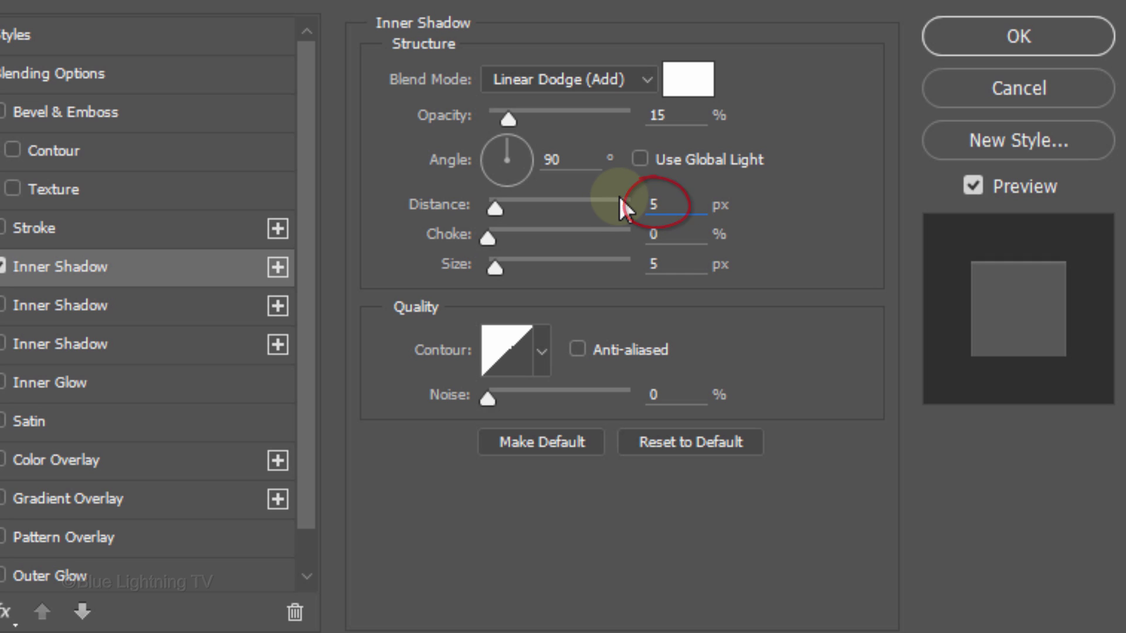
left_click(676, 259)
key("BackSpace")
type("0")
left_click(563, 247)
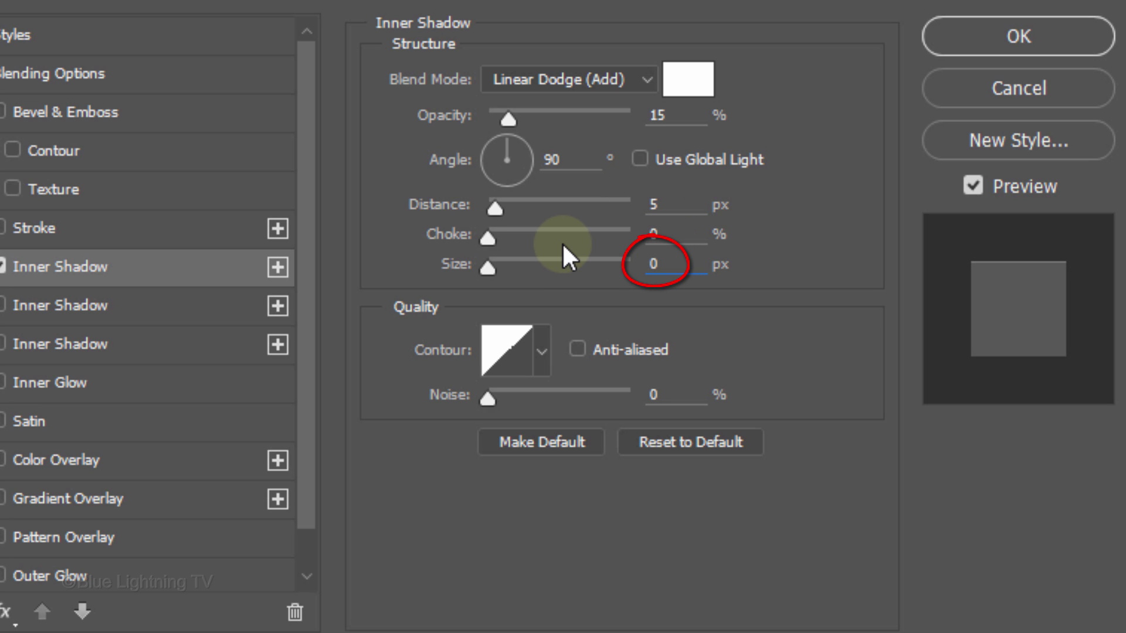
left_click(1032, 36)
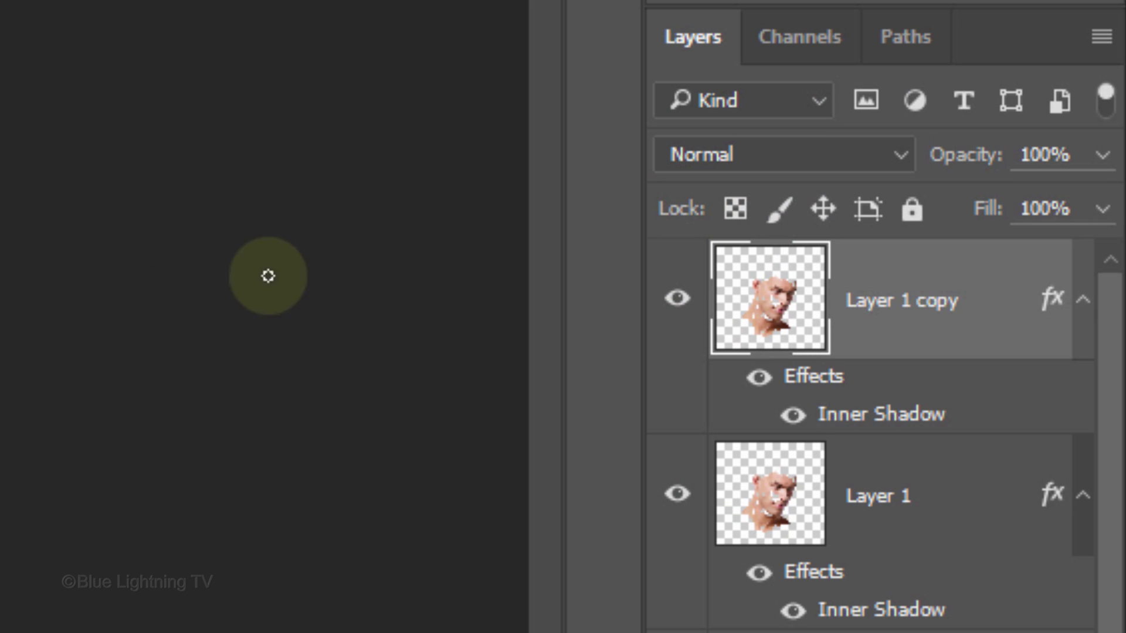
Move Layer 1 above Layer 1 copy and change its blend mode to Lighten.
left_click_drag(784, 513, 784, 261)
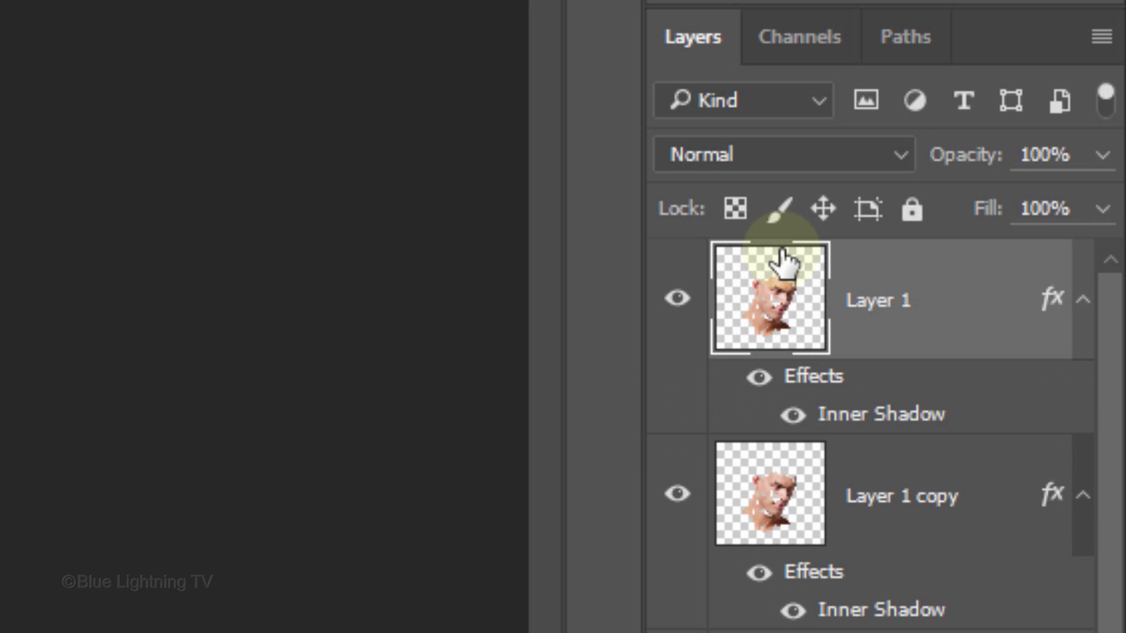
left_click(775, 155)
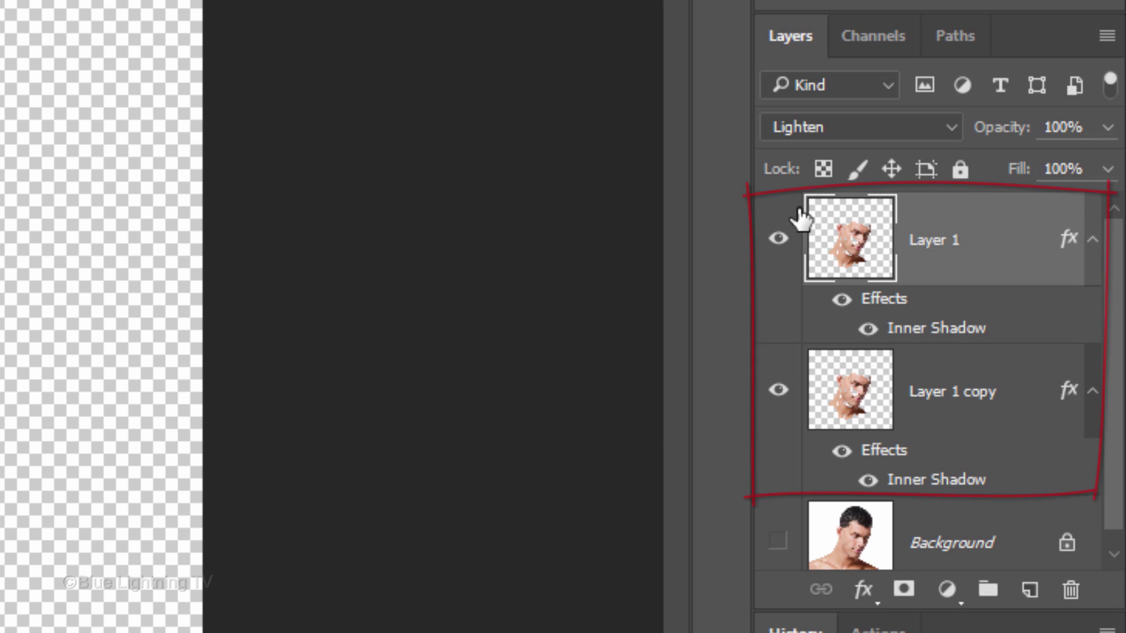
Select Layer 1 together with Layer 1 copy and convert them into one Smart Object.
left_click(836, 396, "shift")
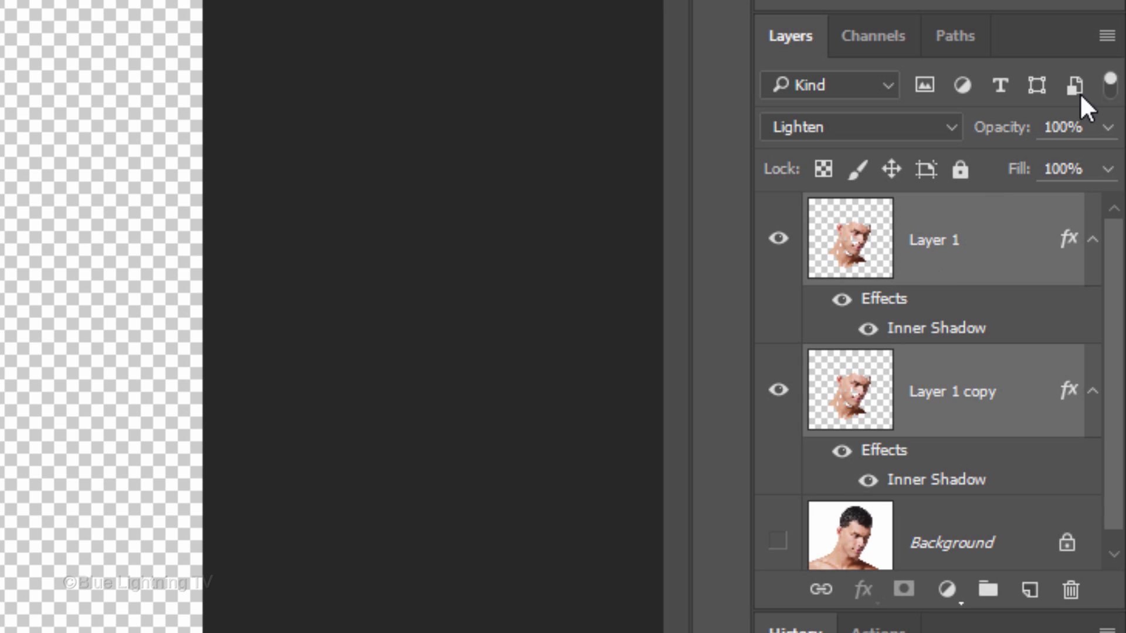
left_click(1107, 38)
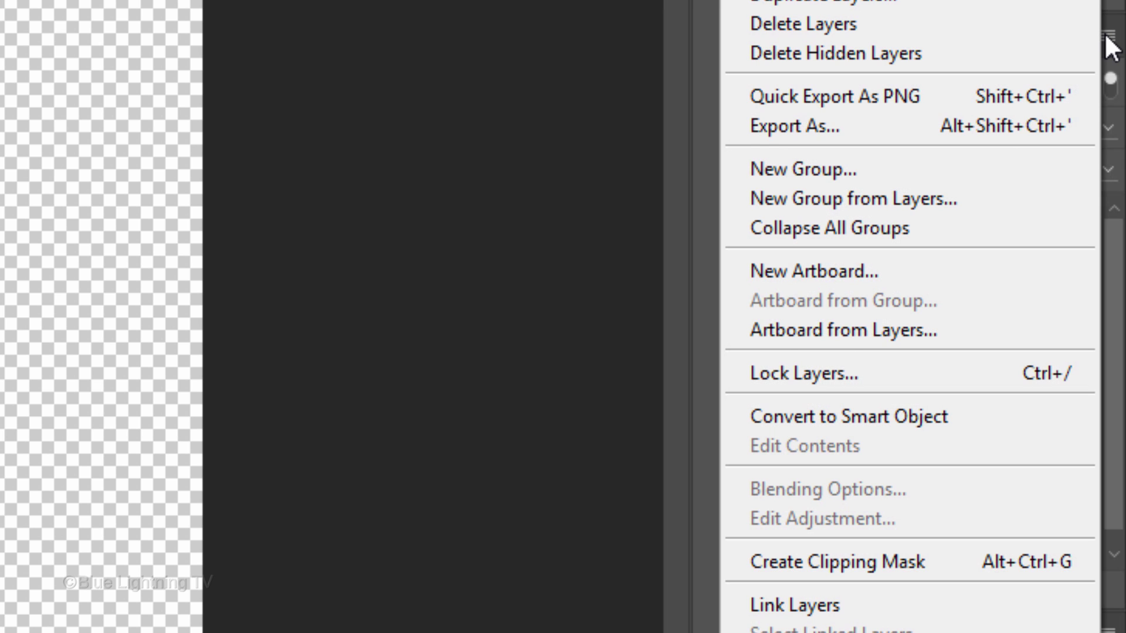
left_click(1011, 416)
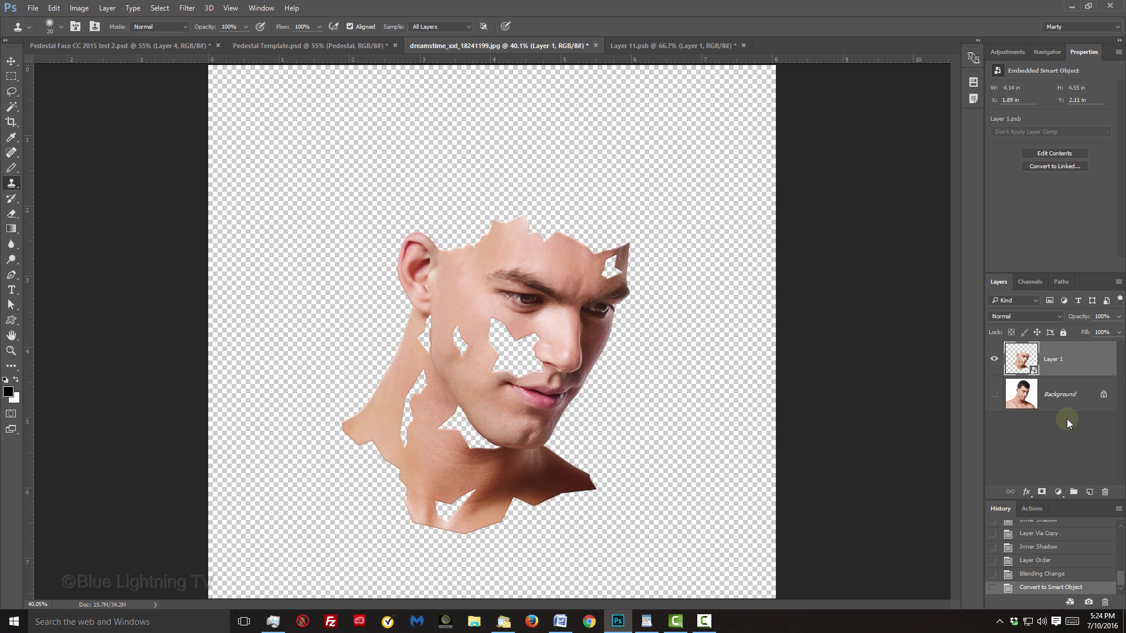
Bring the face Smart Object into the Pedestal Template.psd document with the Move tool, placing it over the curtain.
key("v")
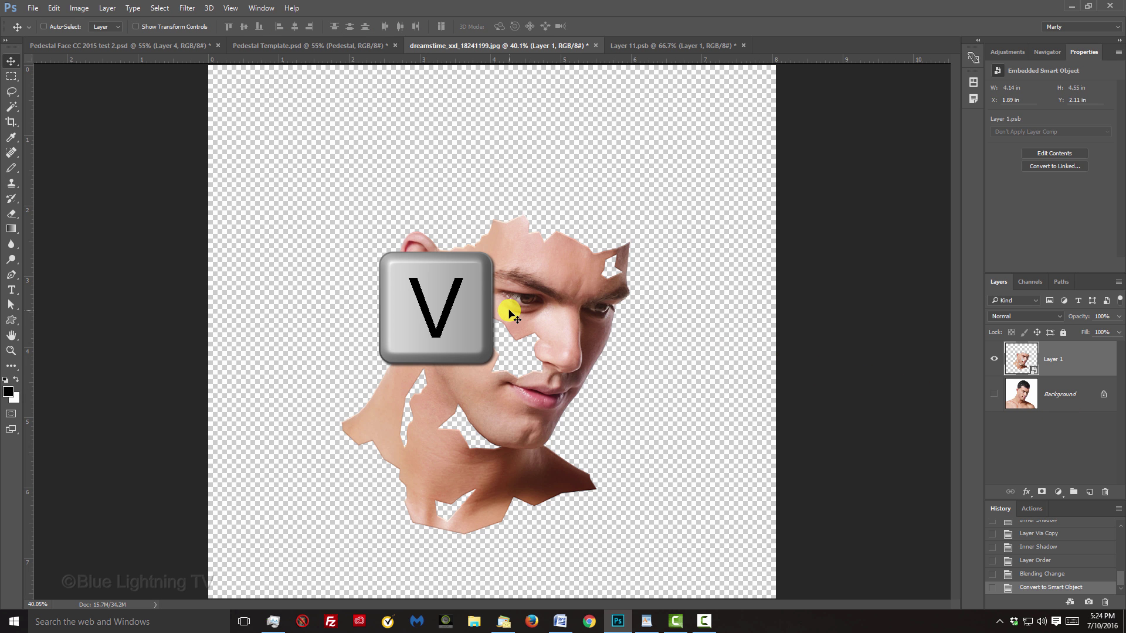
left_click_drag(509, 313, 334, 45)
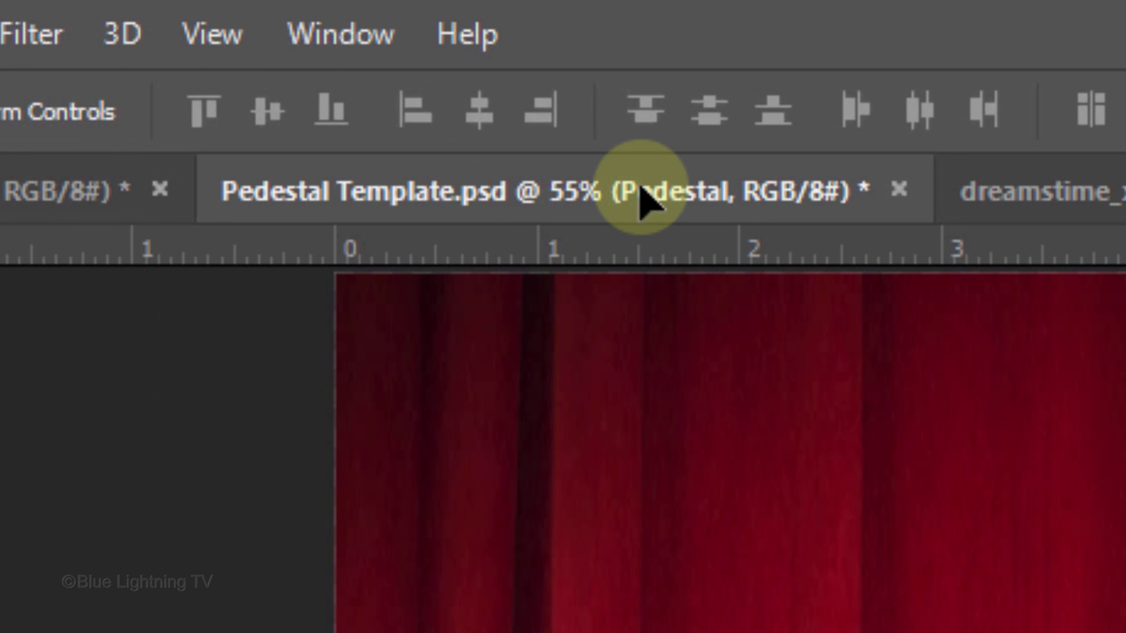
left_click_drag(645, 200, 735, 364)
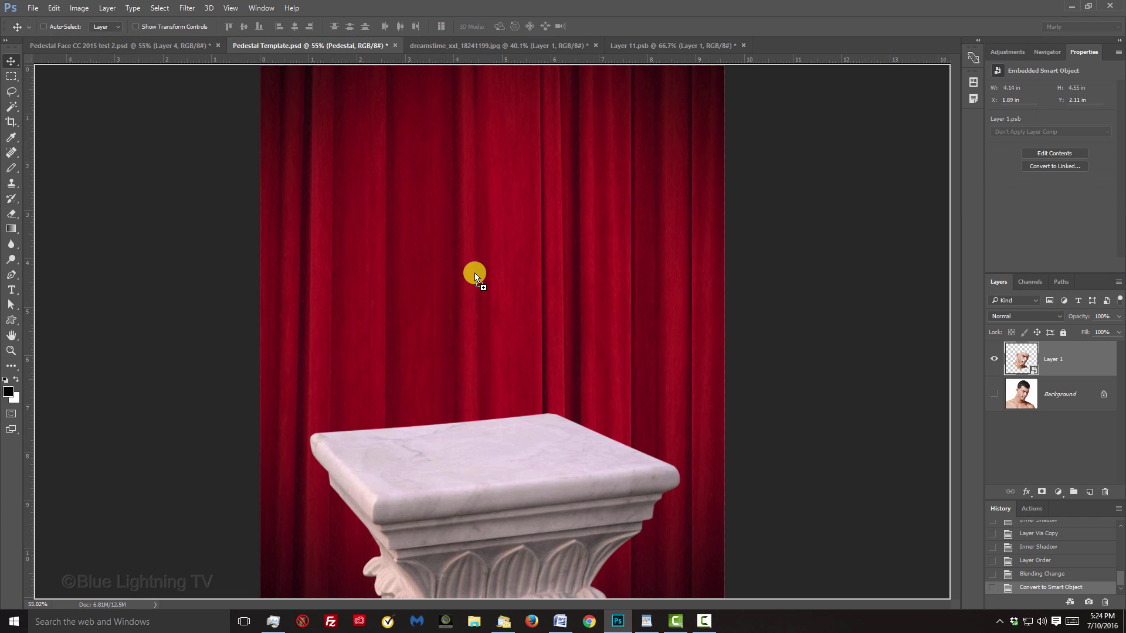
left_click_drag(503, 324, 503, 328)
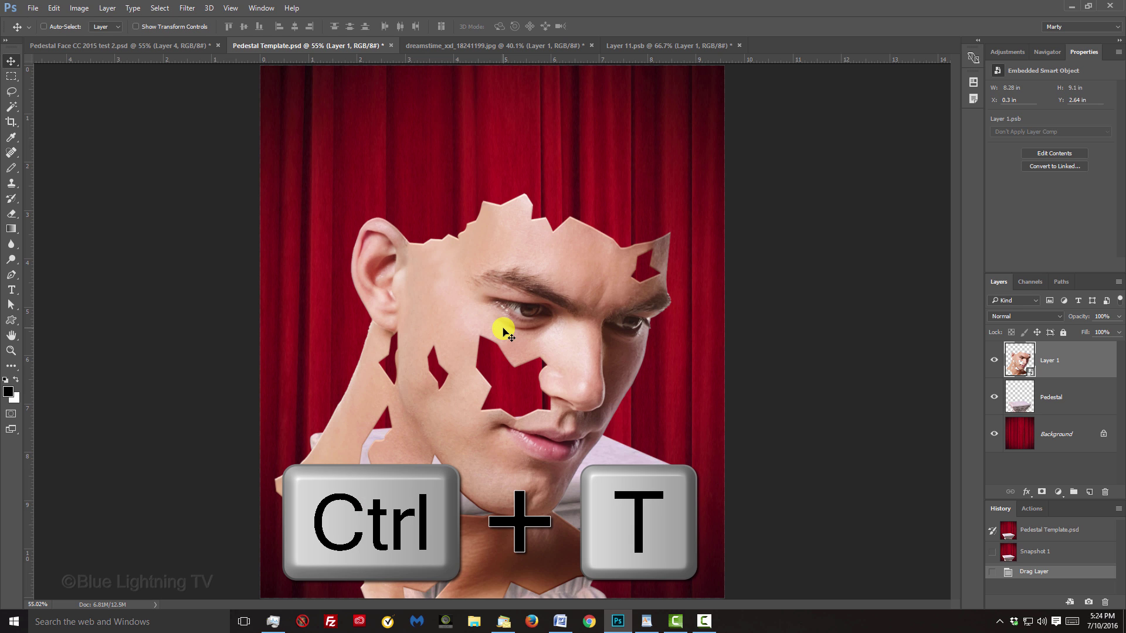
Free Transform the face proportionally to about 6.3 by 6.9 in and position its neck on top of the marble pedestal.
key("ctrl+t")
left_click_drag(503, 328, 505, 230)
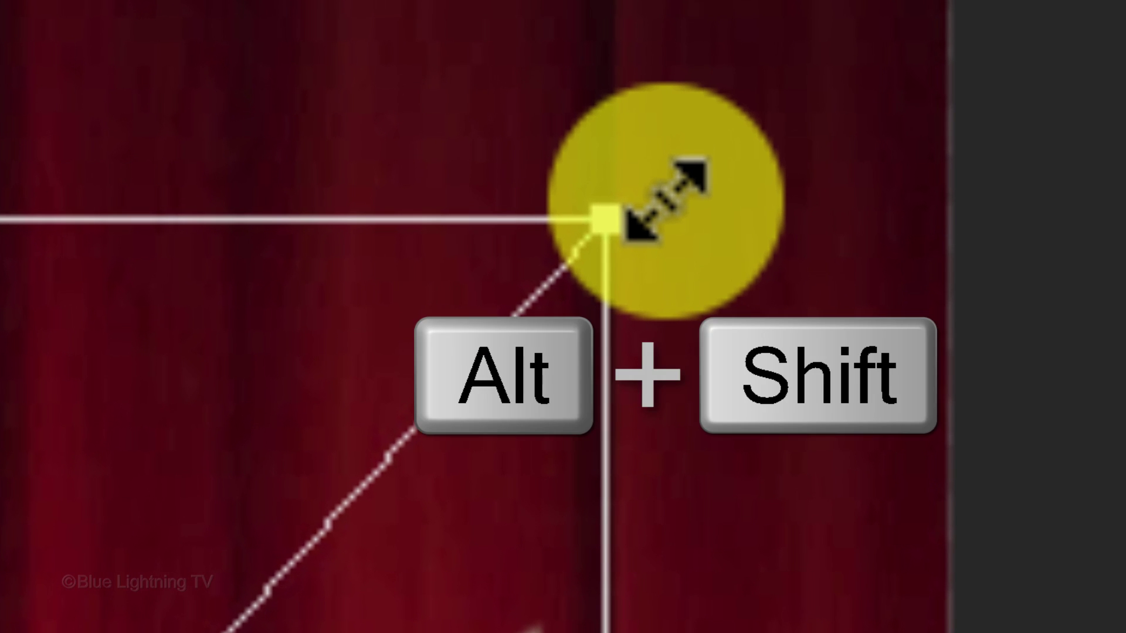
left_click_drag(604, 220, 743, 101)
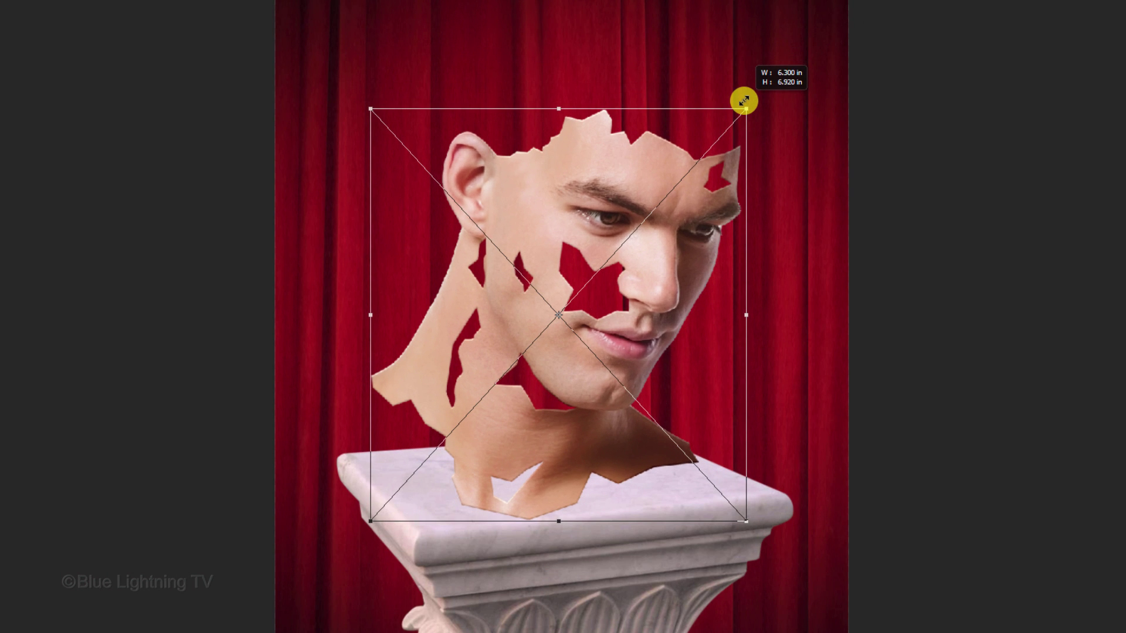
mouse_move(626, 131)
left_mouse_down()
mouse_move(583, 131)
mouse_move(575, 143)
mouse_move(616, 149)
left_mouse_up()
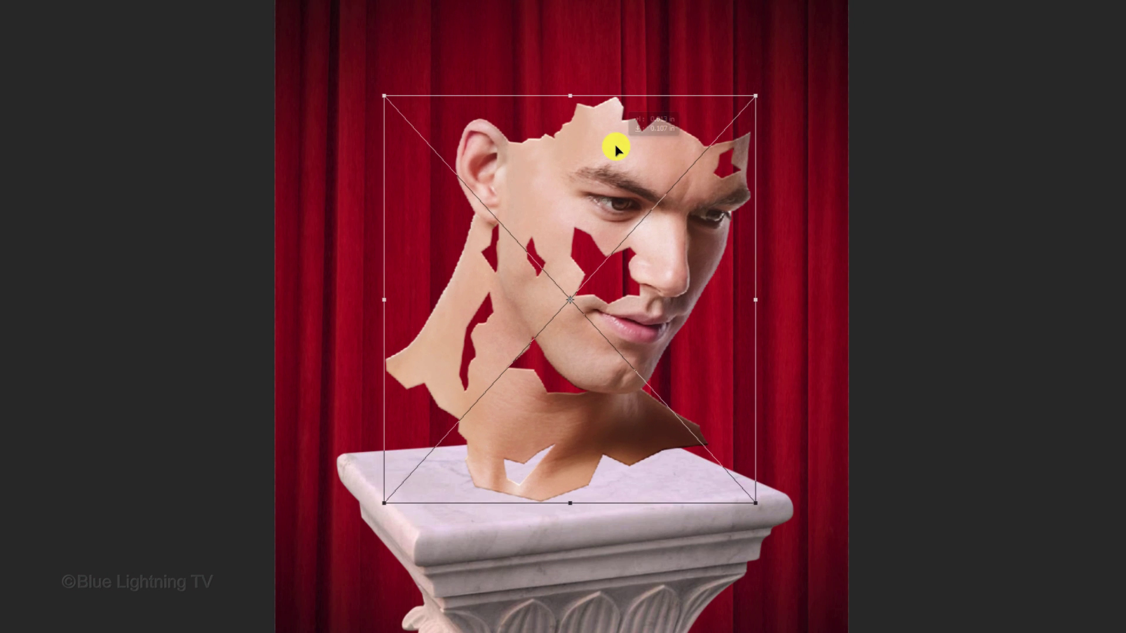
key("Return")
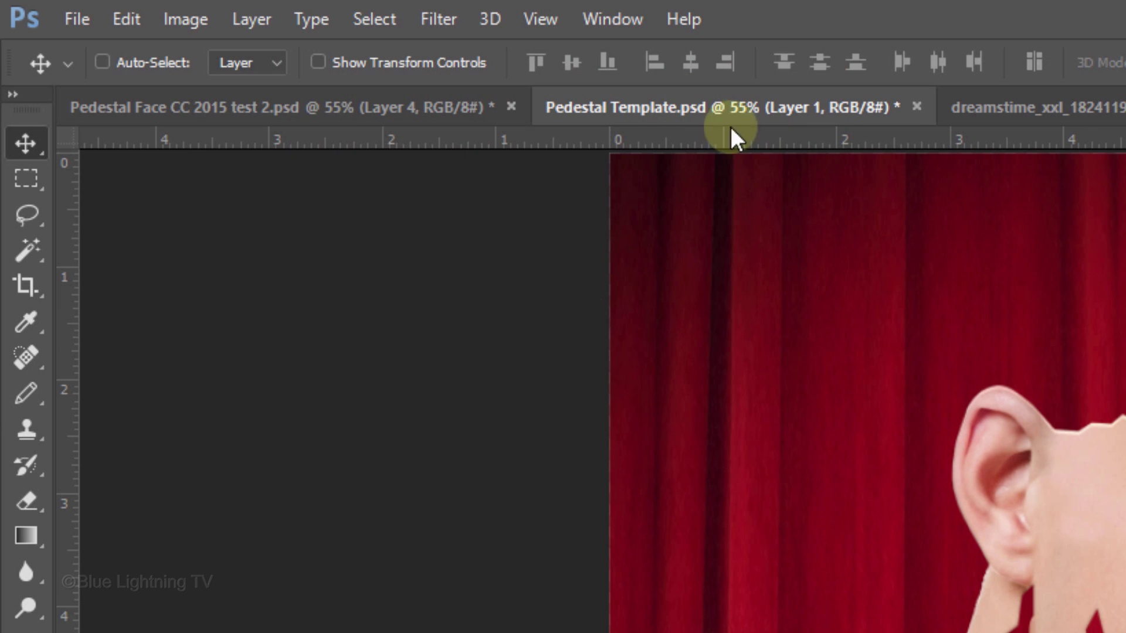
Apply a Smart Blur to the face Smart Object with Radius 3.0, Threshold 25.0, Quality Low and Mode Normal.
left_click(437, 16)
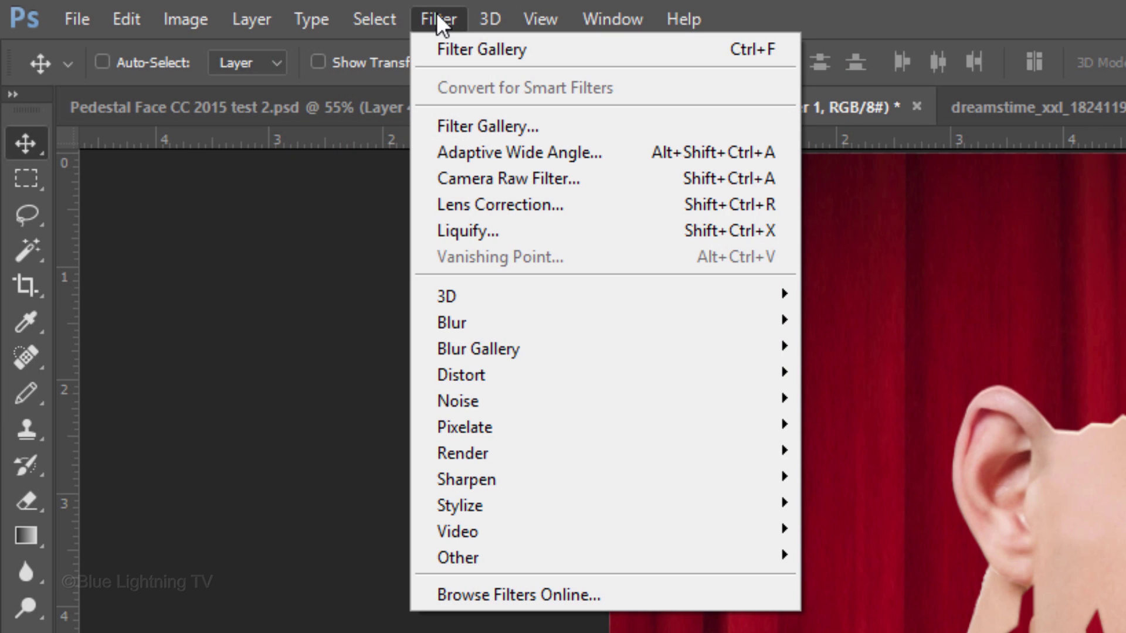
mouse_move(446, 320)
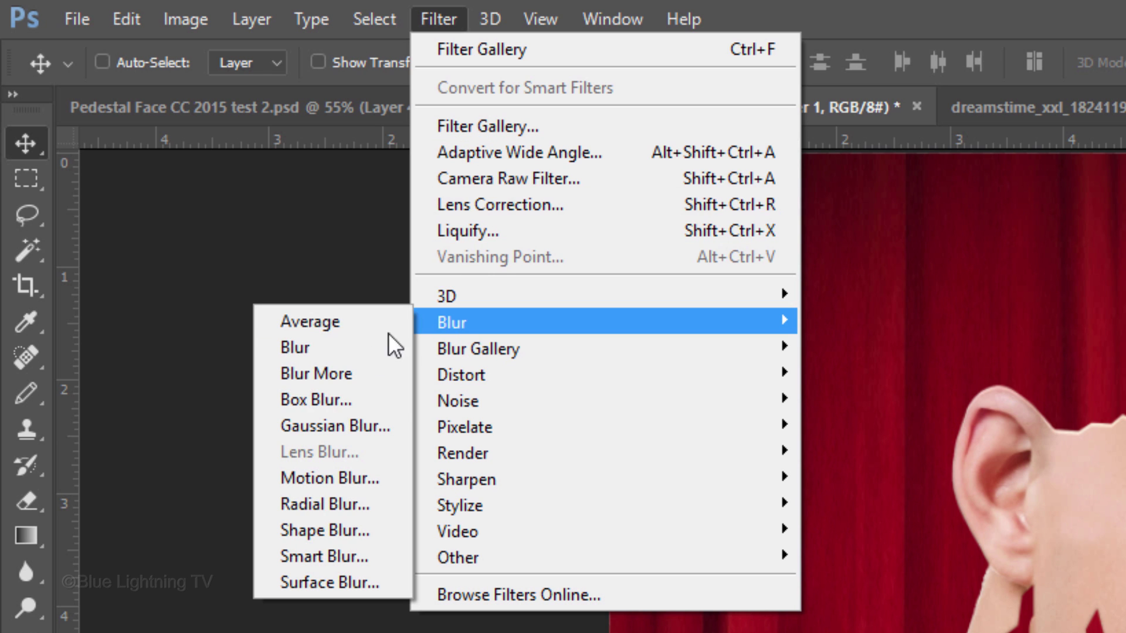
left_click(347, 560)
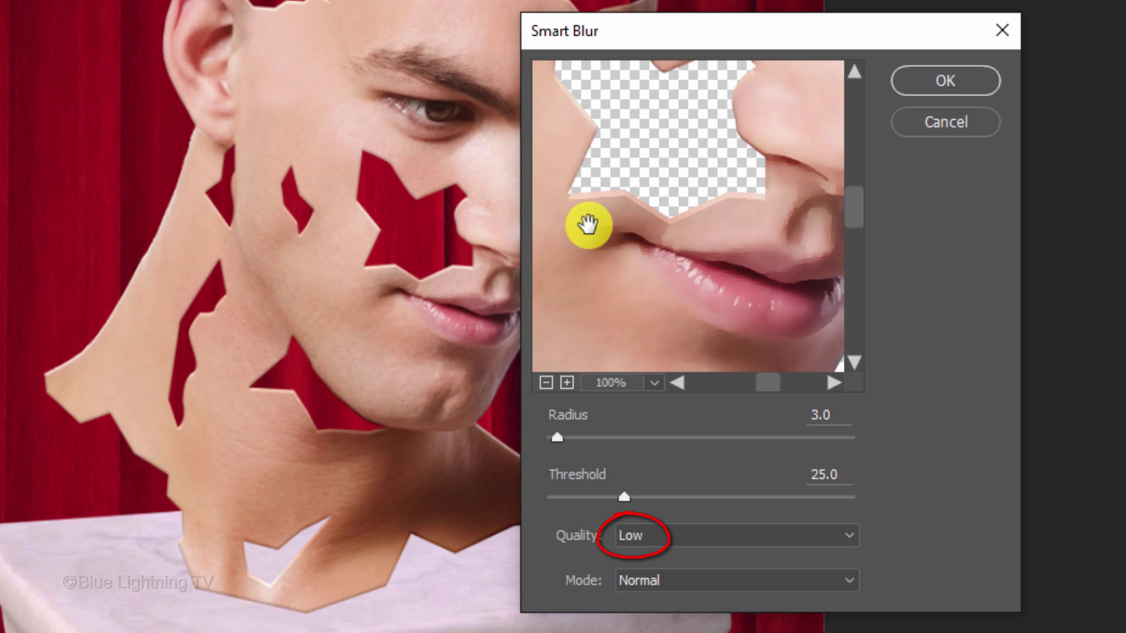
left_click(945, 77)
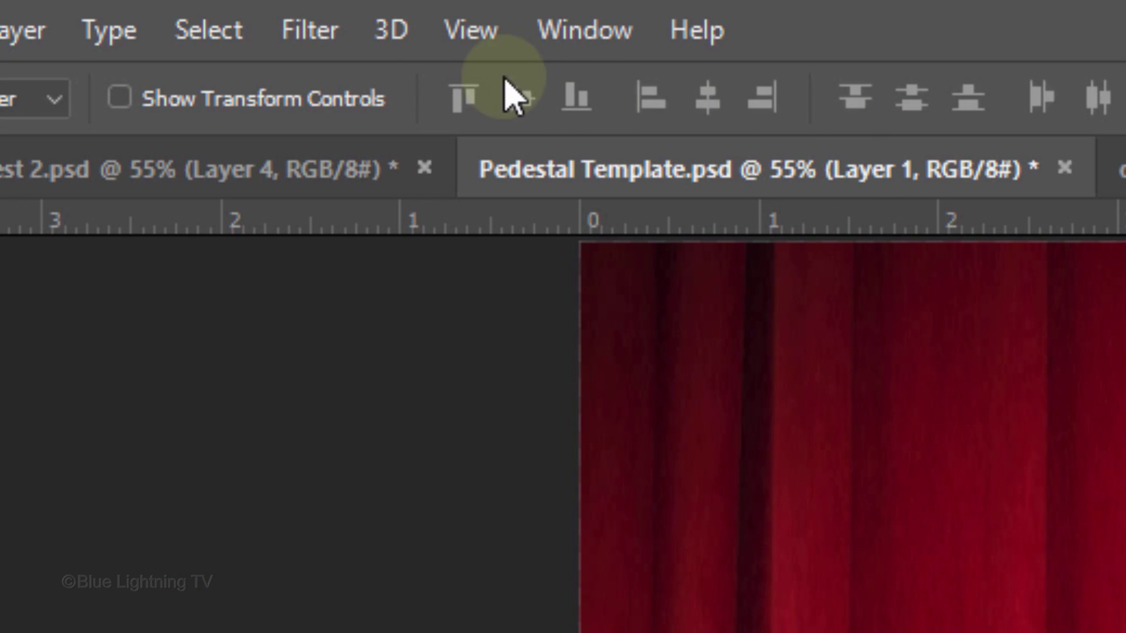
Apply the Plastic Wrap filter to the face with Highlight Strength 7, Detail 1 and Smoothness 15.
left_click(304, 32)
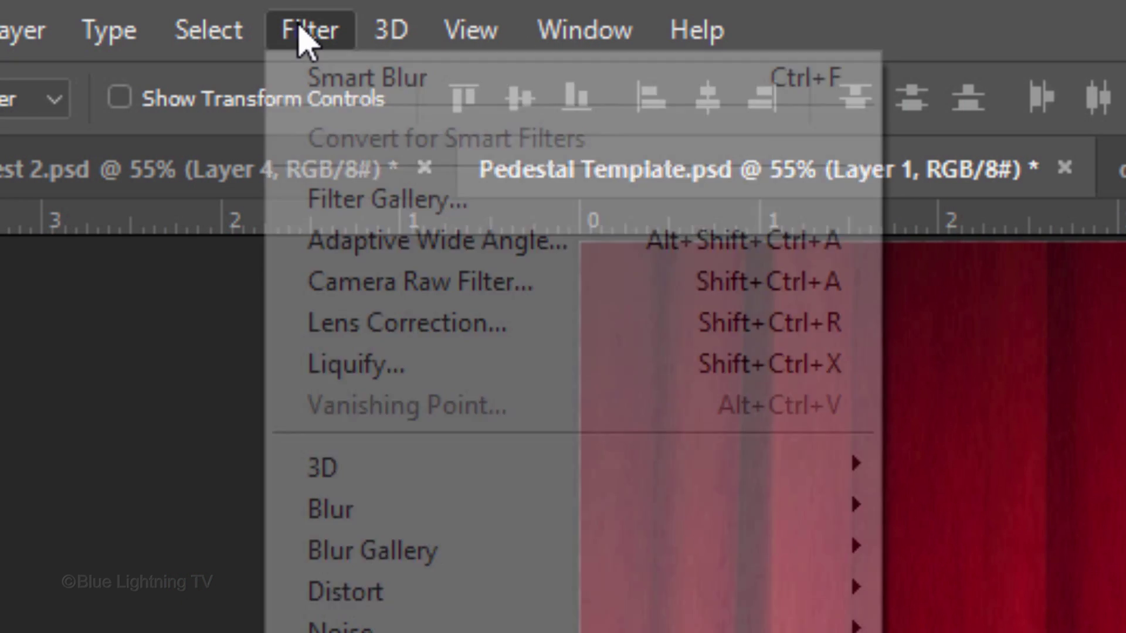
left_click(346, 202)
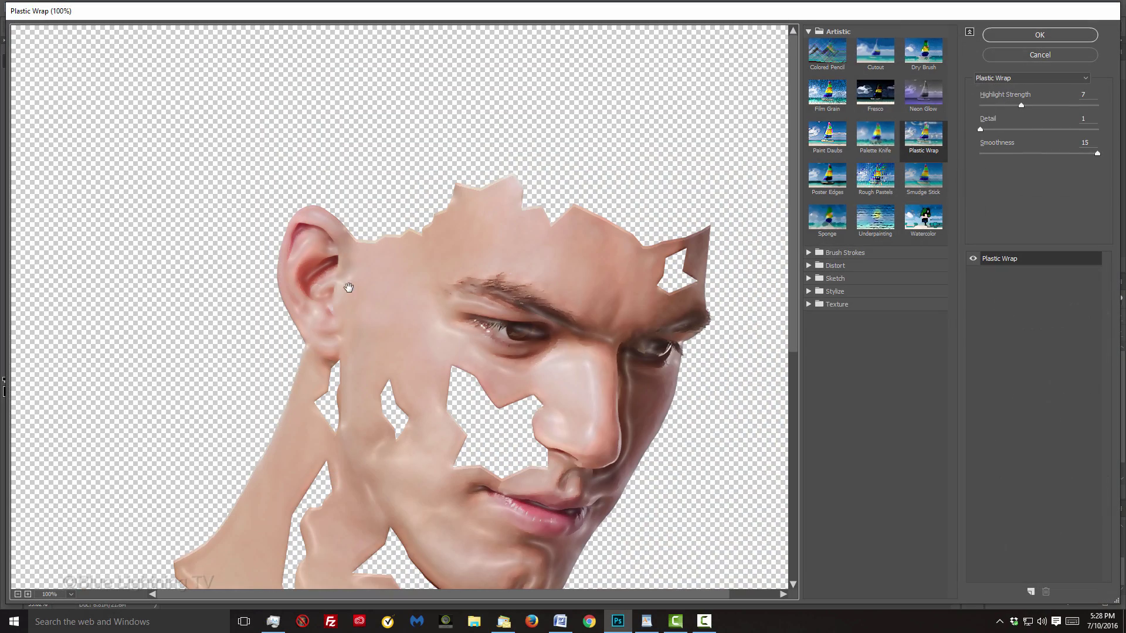
left_click_drag(349, 287, 319, 150)
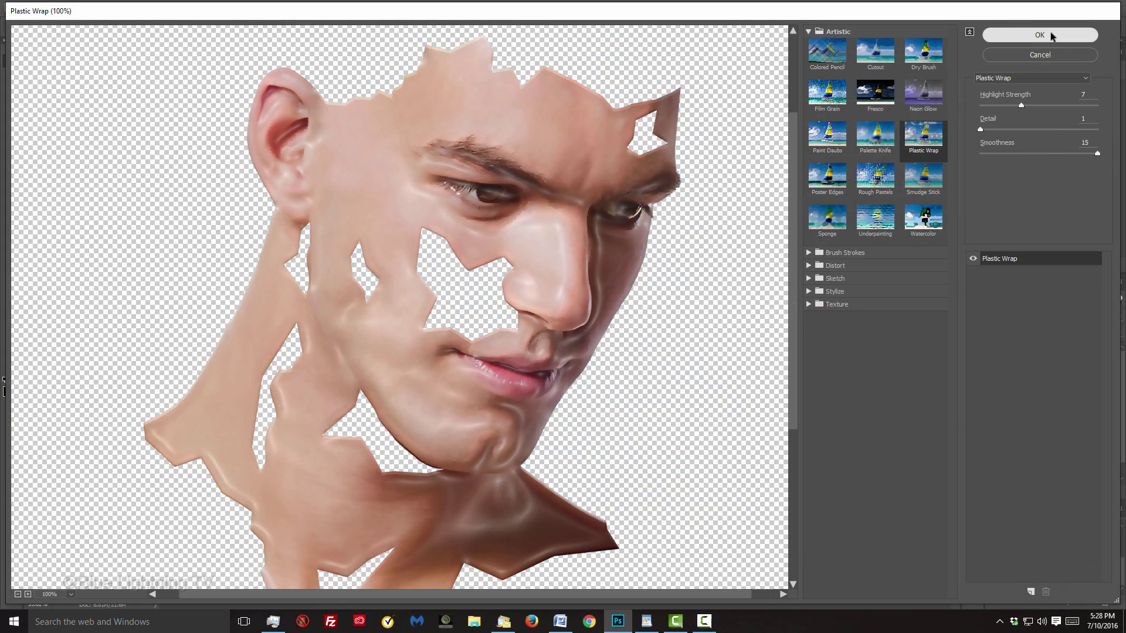
left_click(955, 26)
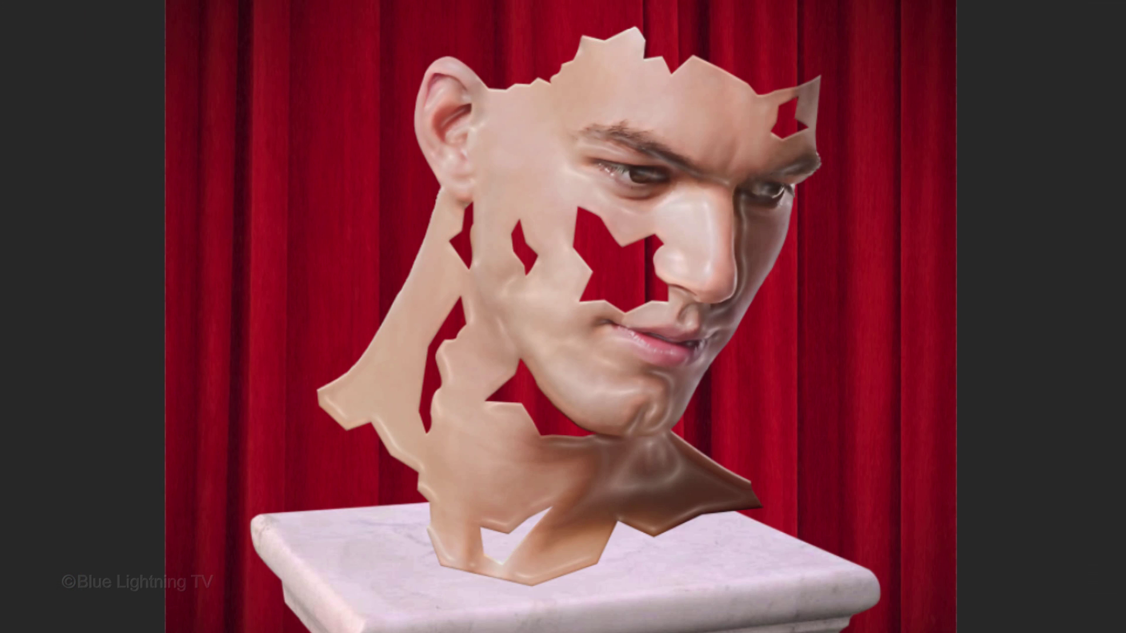
Load the face's outline as a selection, fill it with black on a new layer beneath Layer 1, and deselect.
left_click(857, 241, "ctrl")
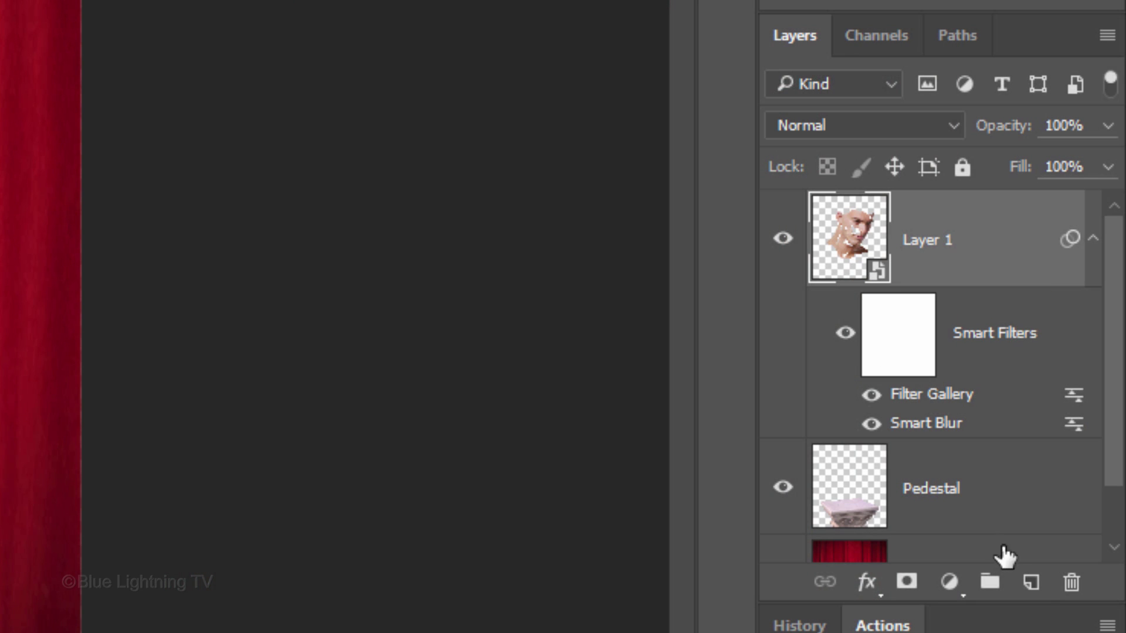
left_click(1032, 583, "ctrl")
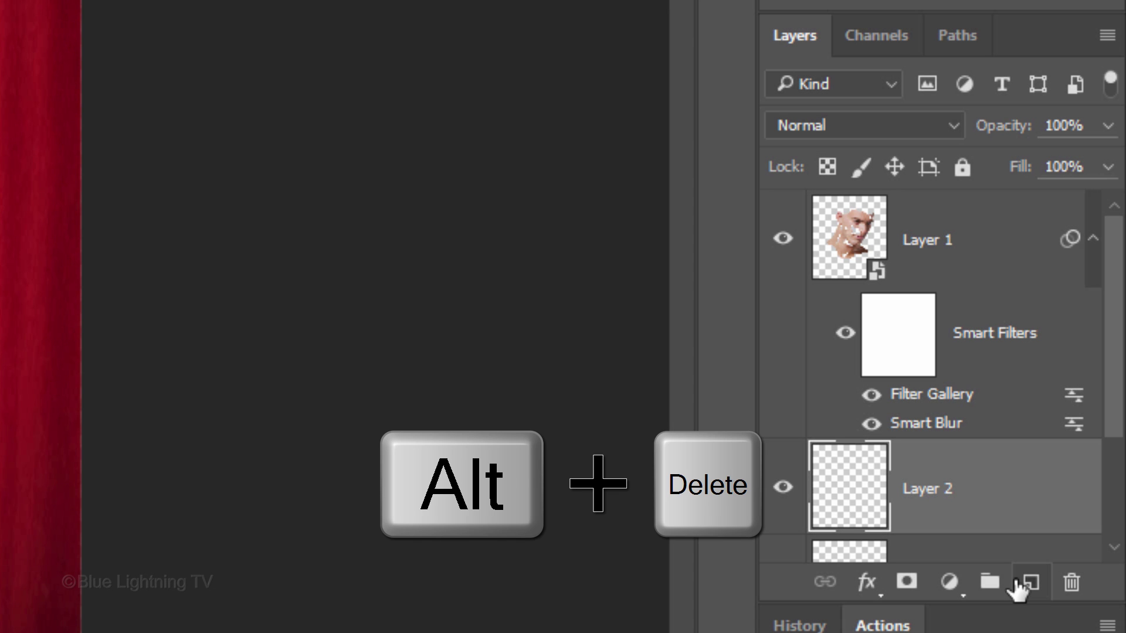
key("alt+Delete")
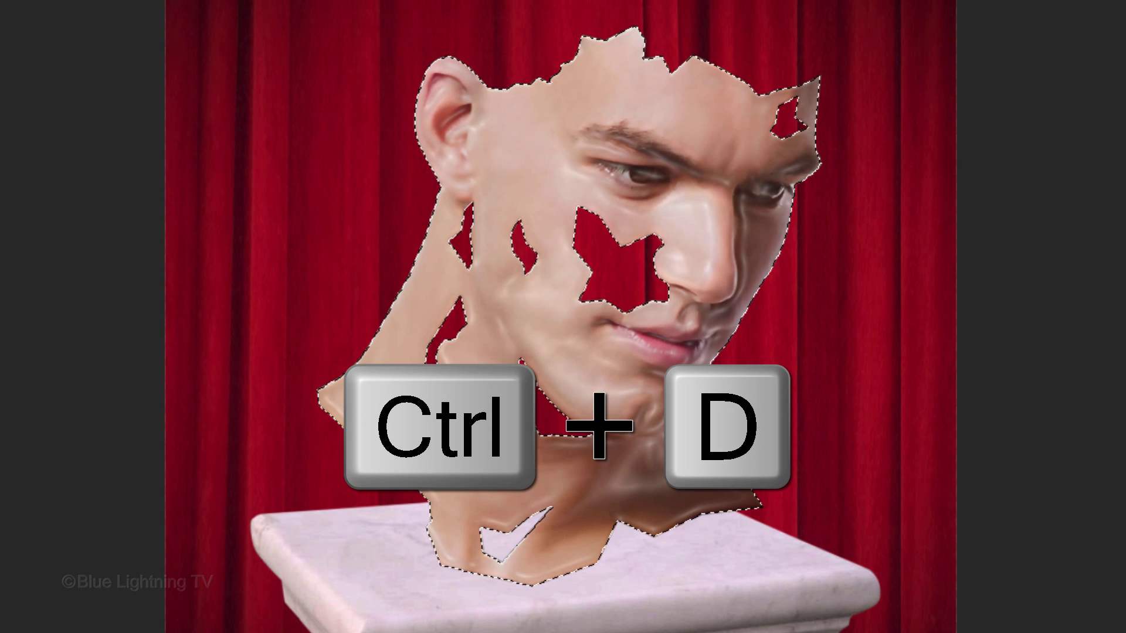
key("ctrl+d")
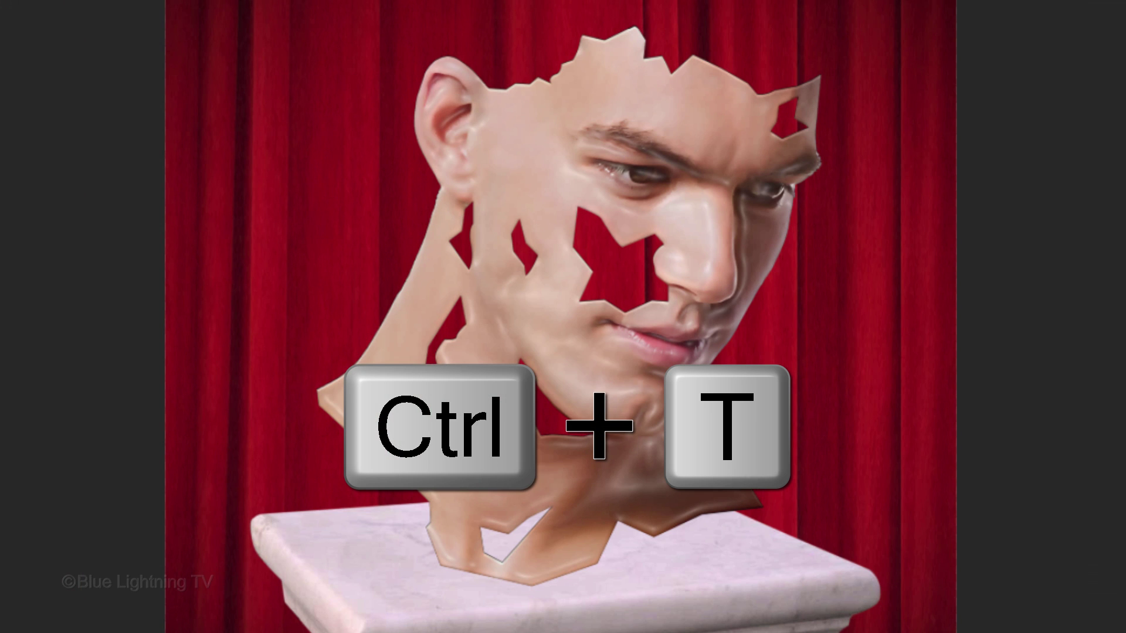
Free Transform the black silhouette on Layer 2, skewing and flattening it into a cast shadow stretching right across the pedestal and curtain.
key("ctrl+t")
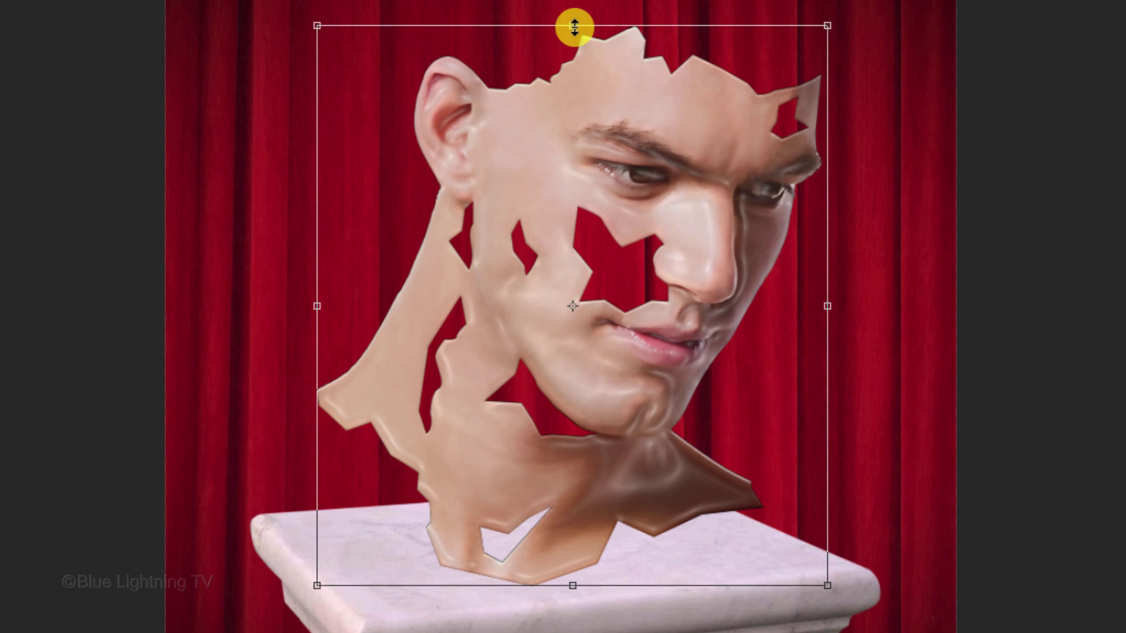
key("ctrl")
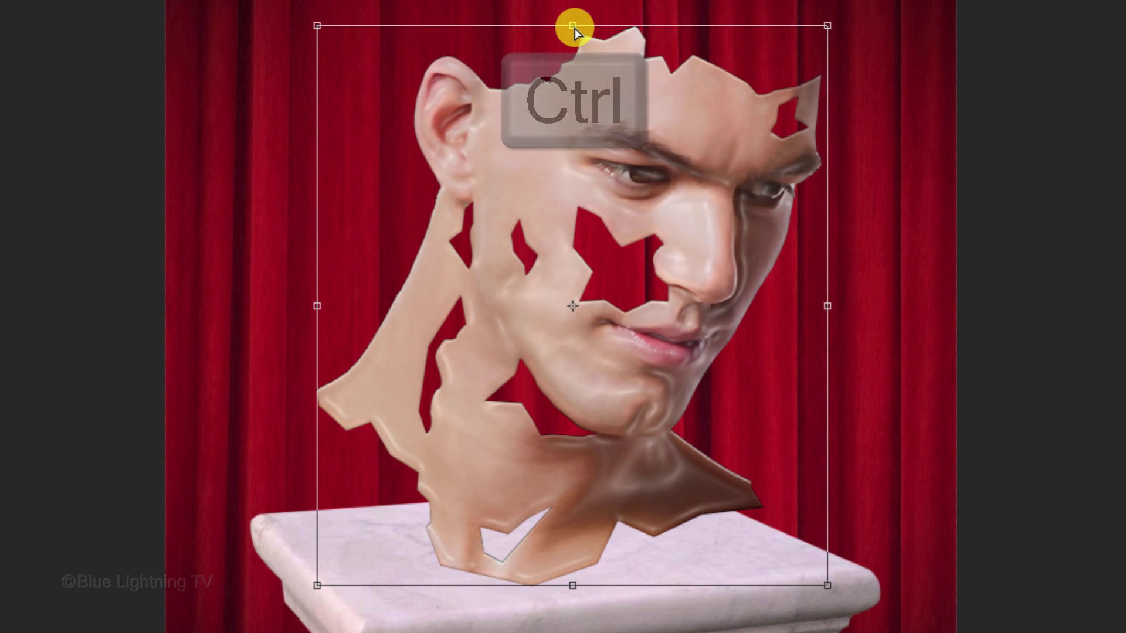
left_click_drag(573, 28, 1059, 413)
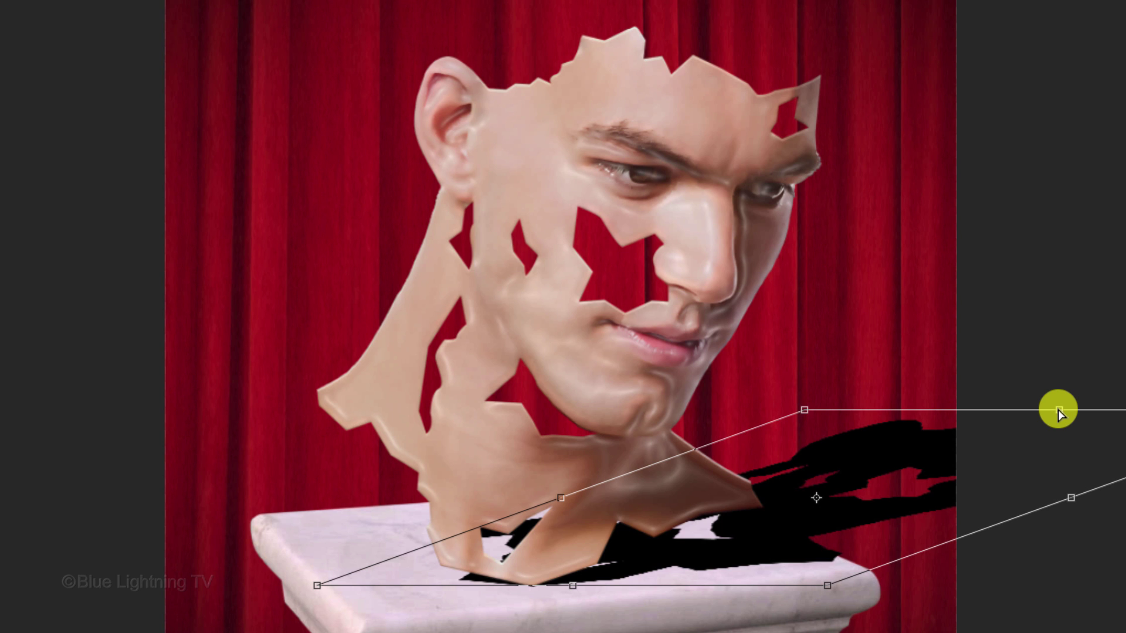
key("Return")
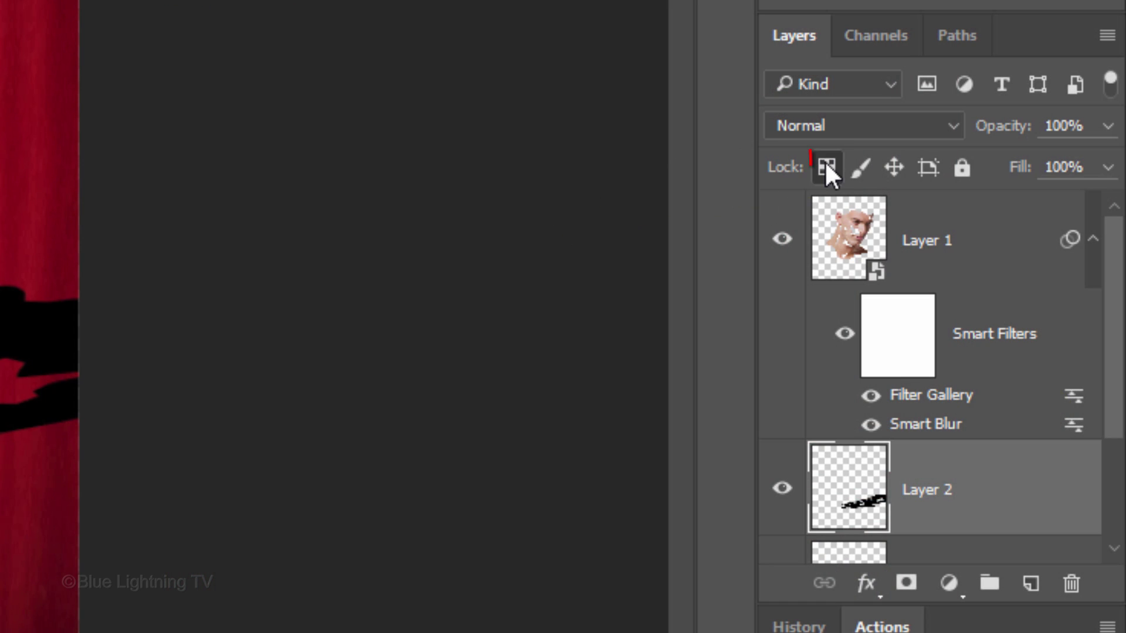
Lock Layer 2's transparent pixels and draw a linear Black, White gradient from the neck's base to the shadow's far right end.
left_click(827, 168)
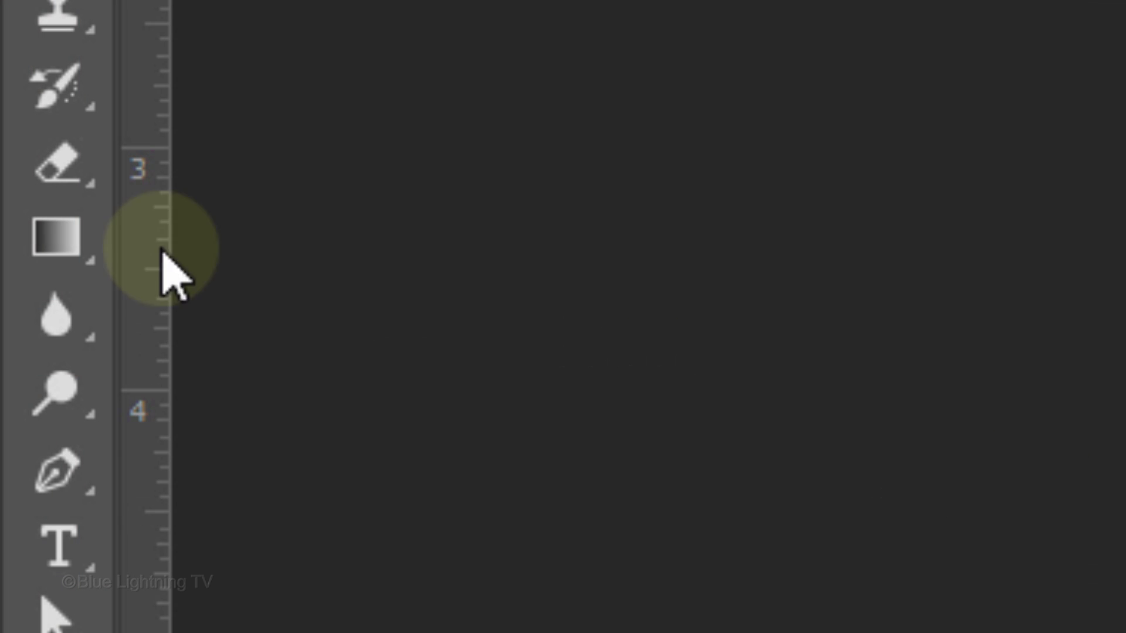
right_click(88, 240)
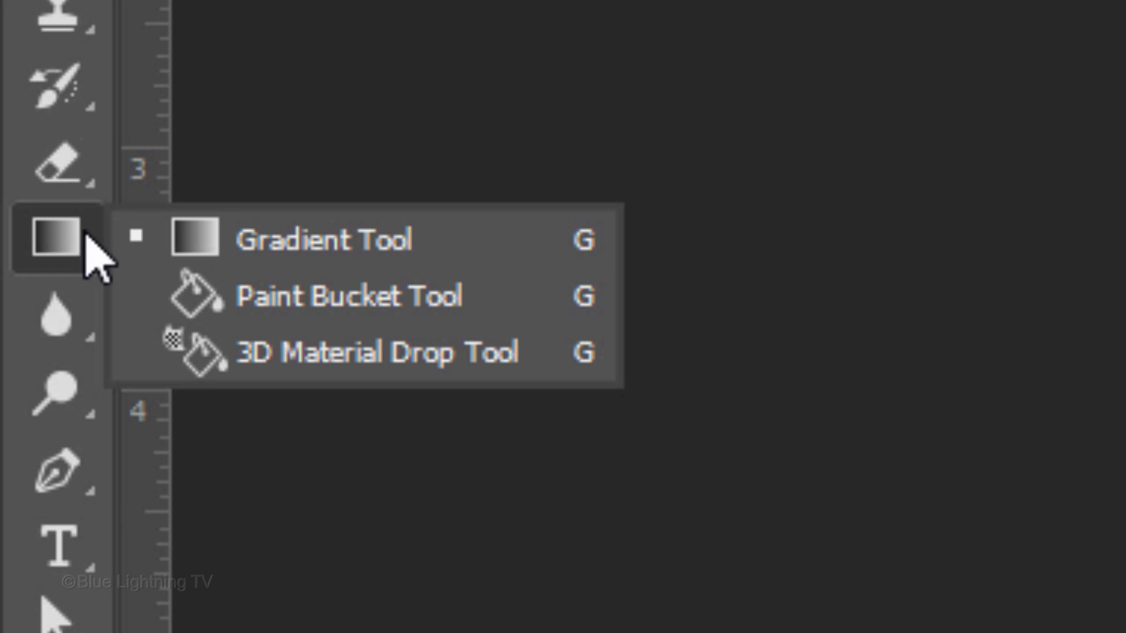
left_click(328, 244)
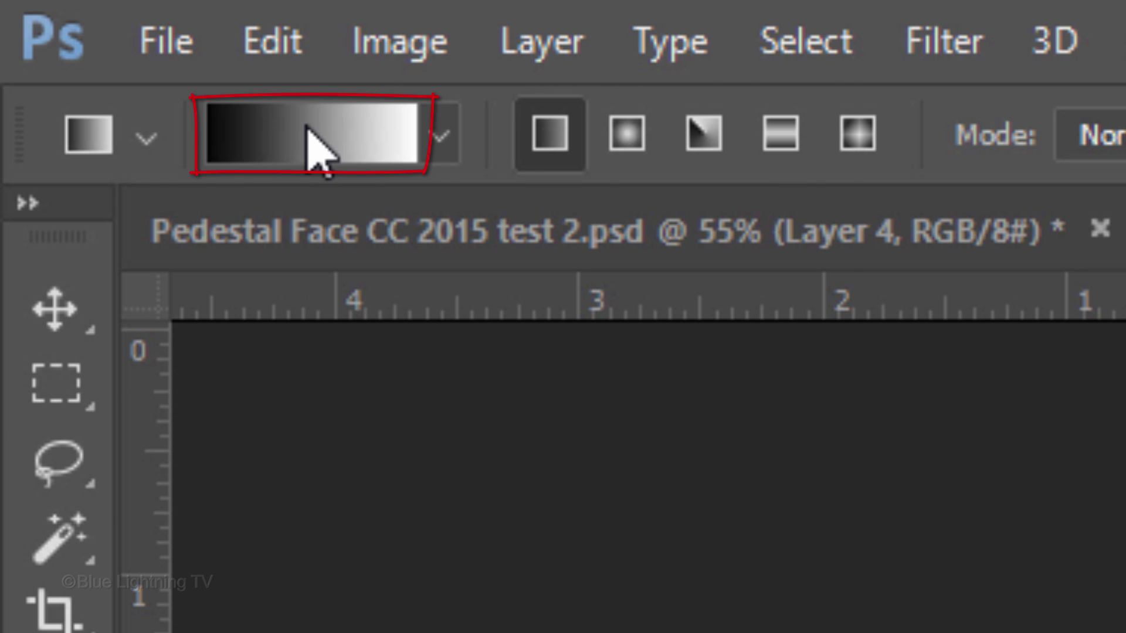
left_click(317, 141)
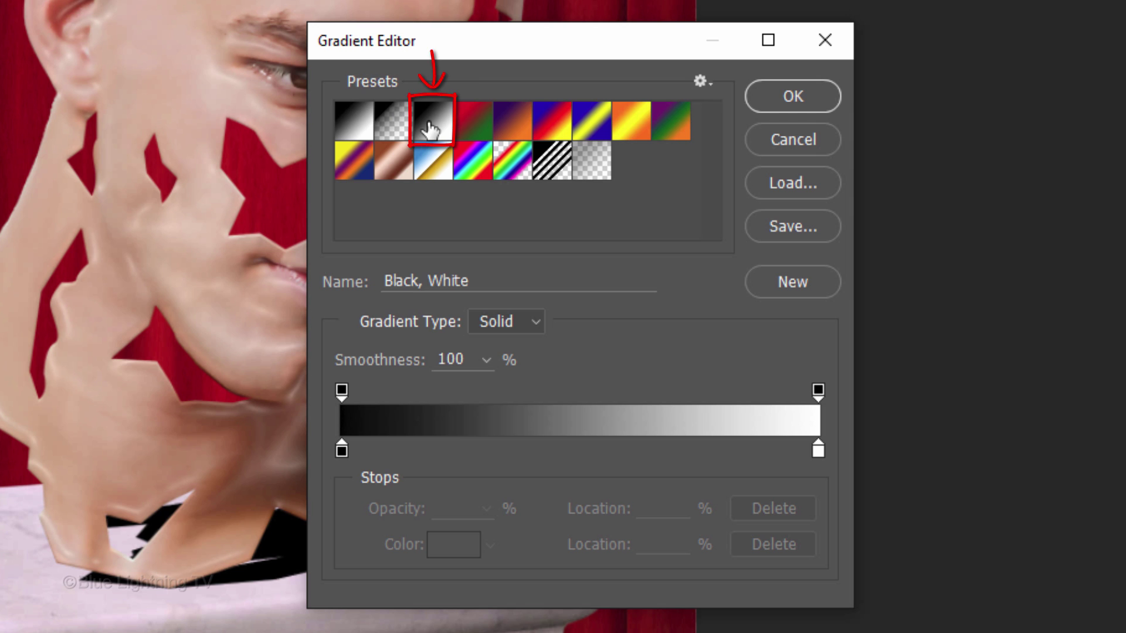
left_click(811, 97)
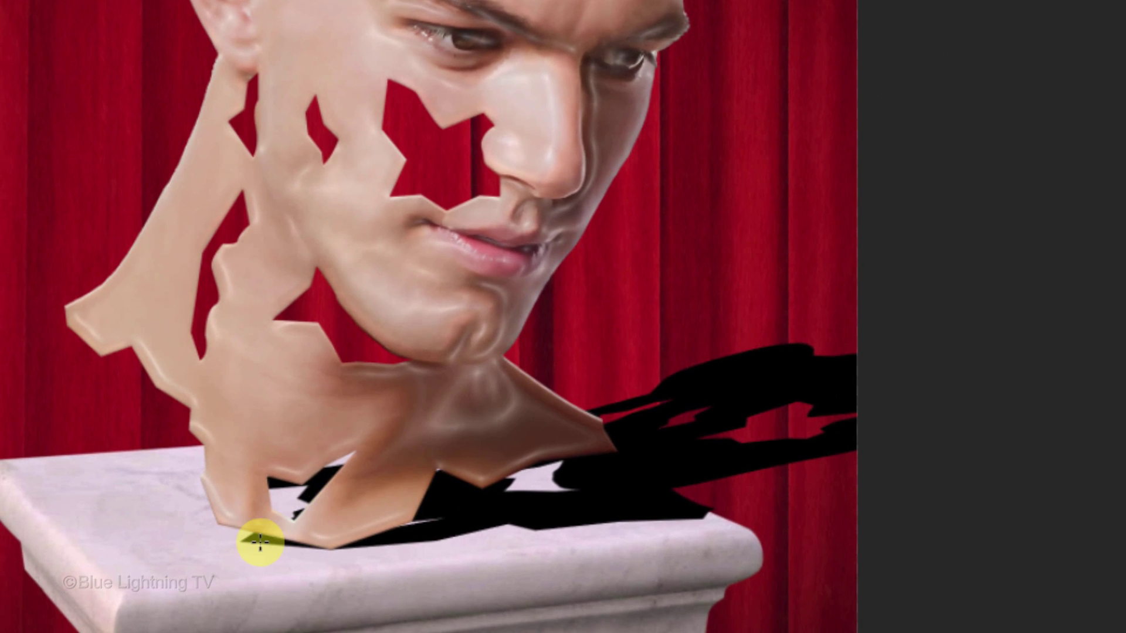
left_click_drag(253, 547, 860, 401)
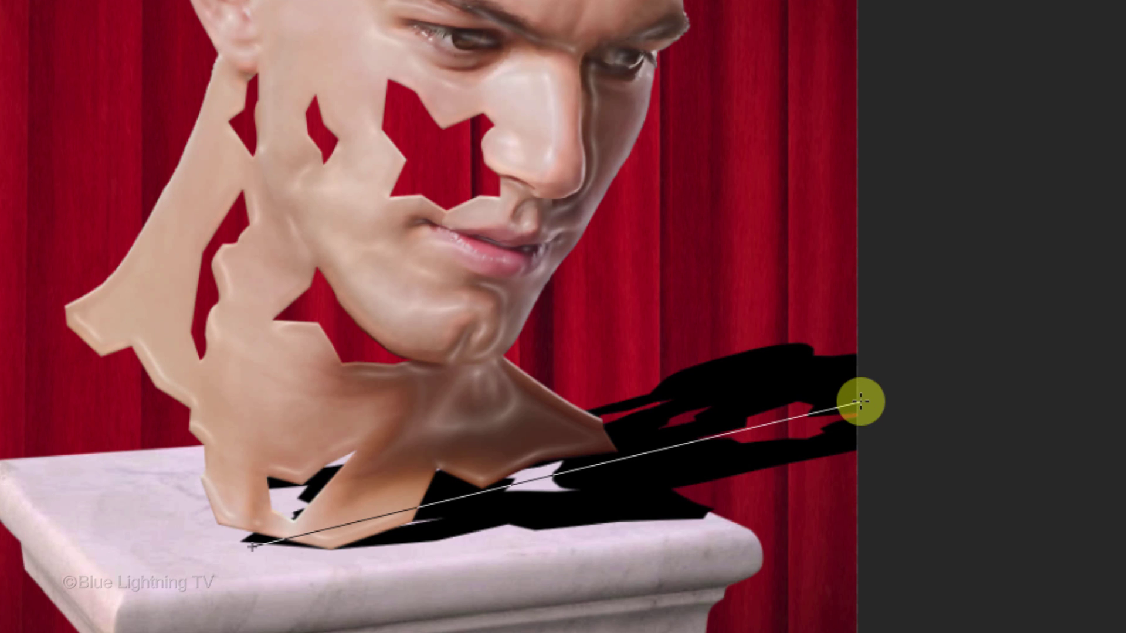
left_click_drag(860, 402, 861, 404)
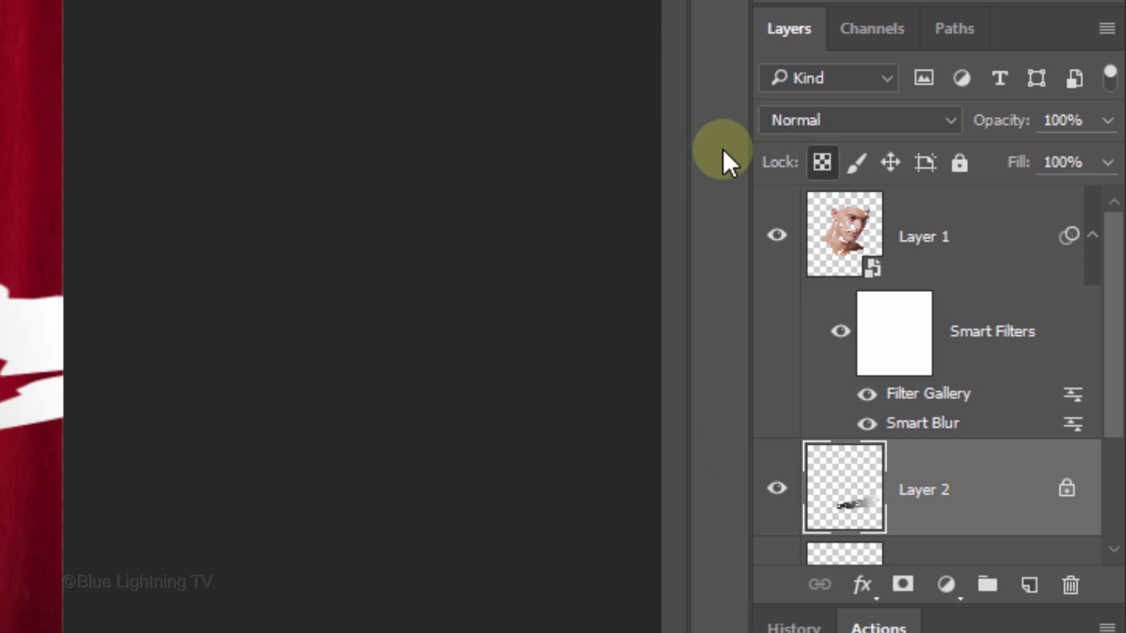
Set the shadow layer's blend mode to Multiply and soften it with a Gaussian Blur of 1.0 pixel radius.
left_click(809, 117)
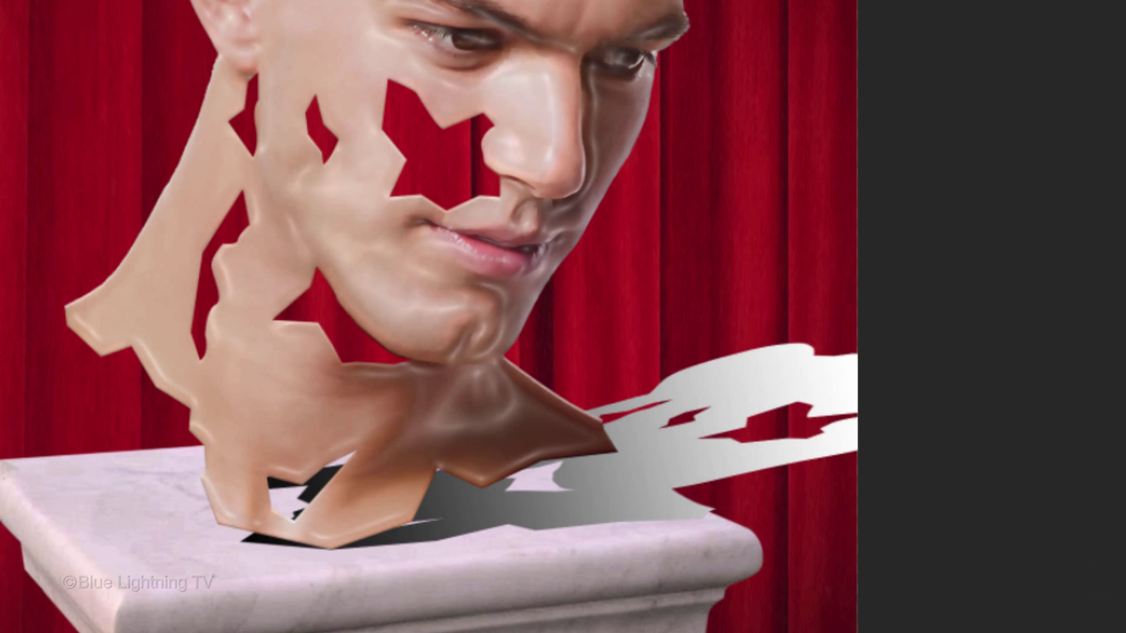
left_click(796, 220)
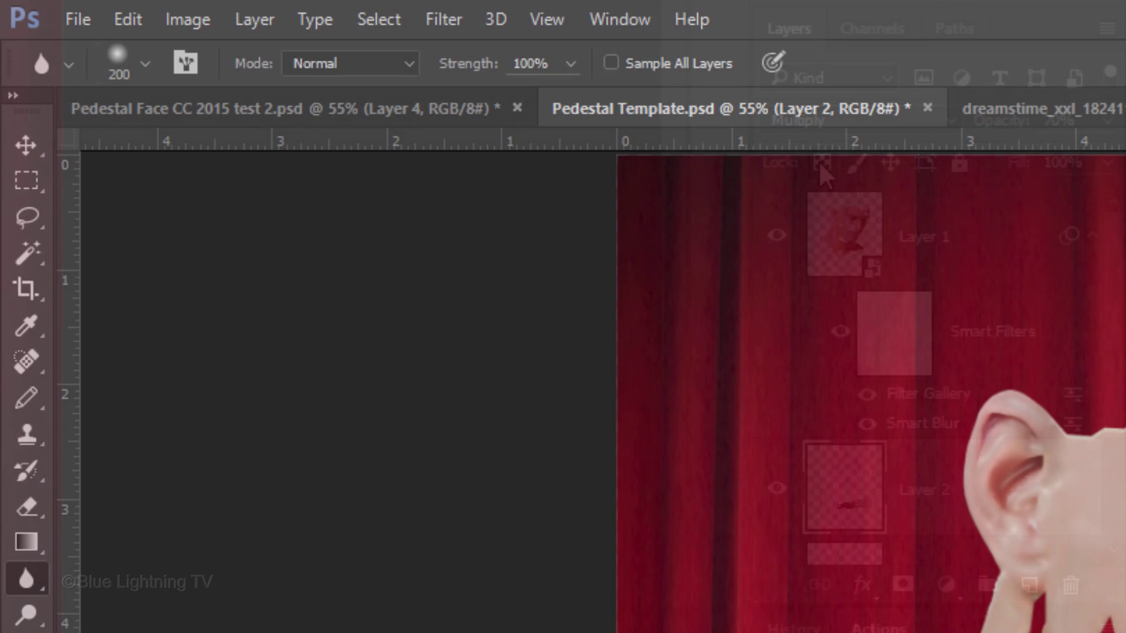
left_click(444, 17)
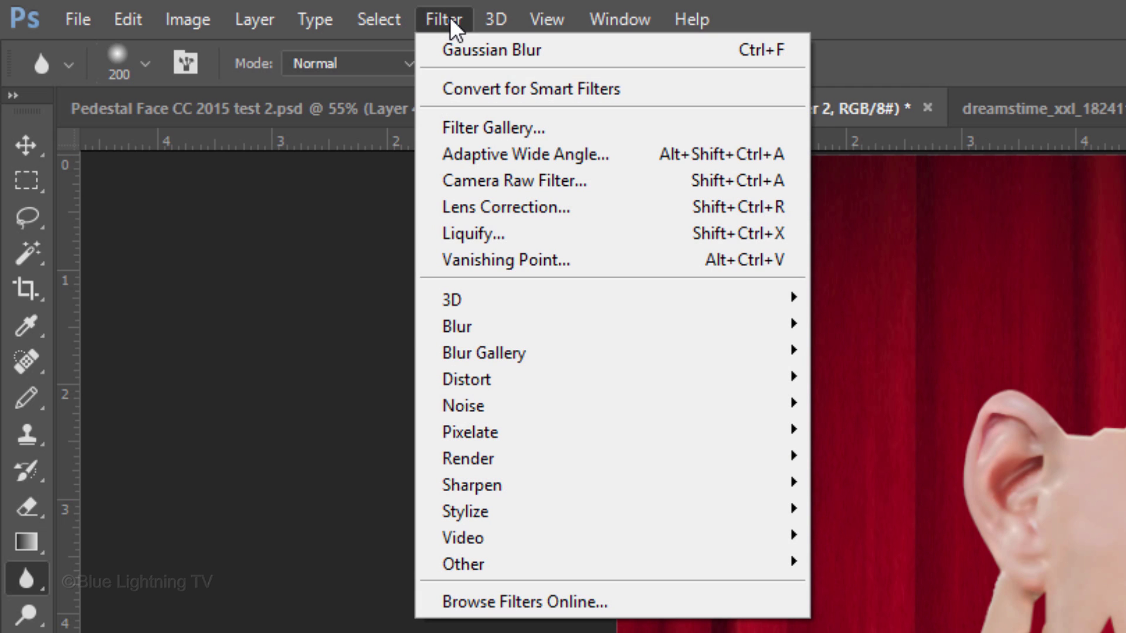
mouse_move(493, 319)
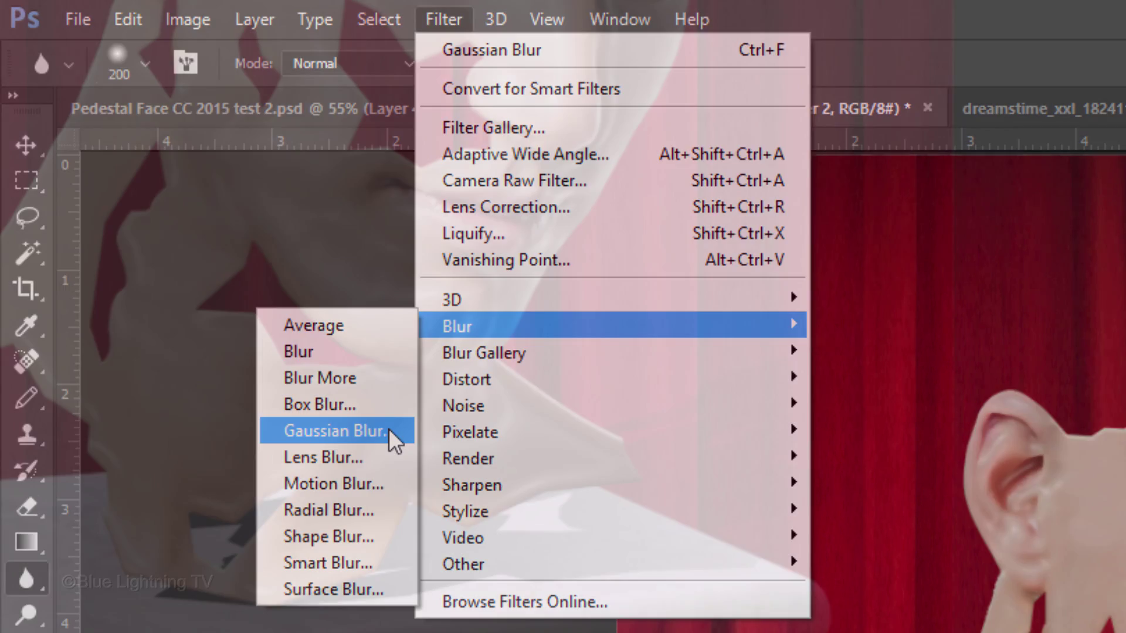
left_click(389, 428)
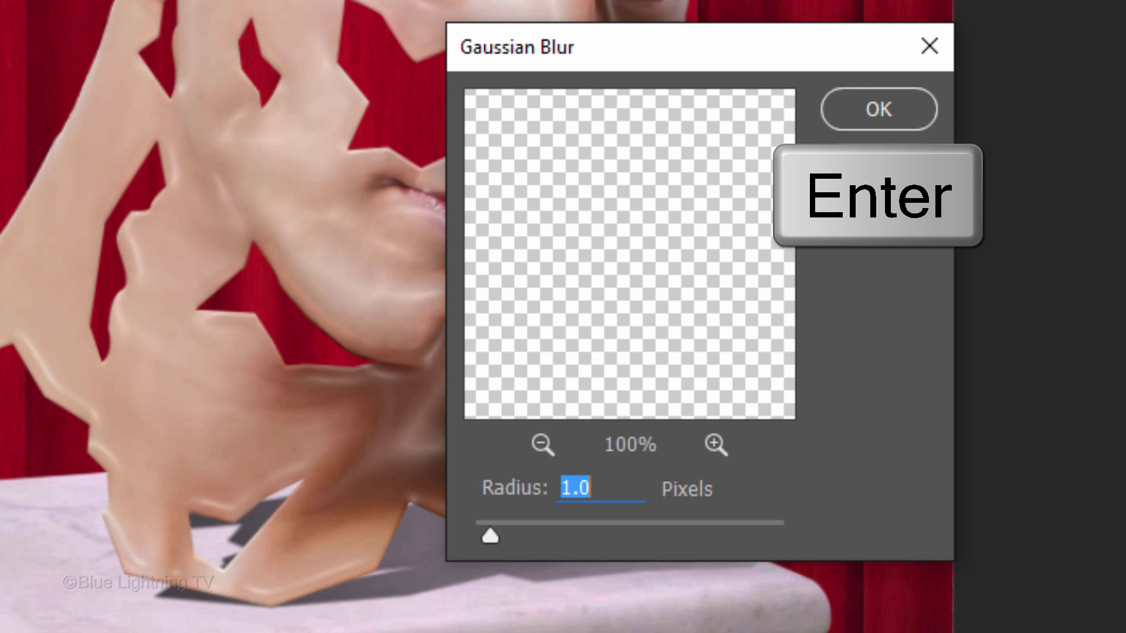
key("Return")
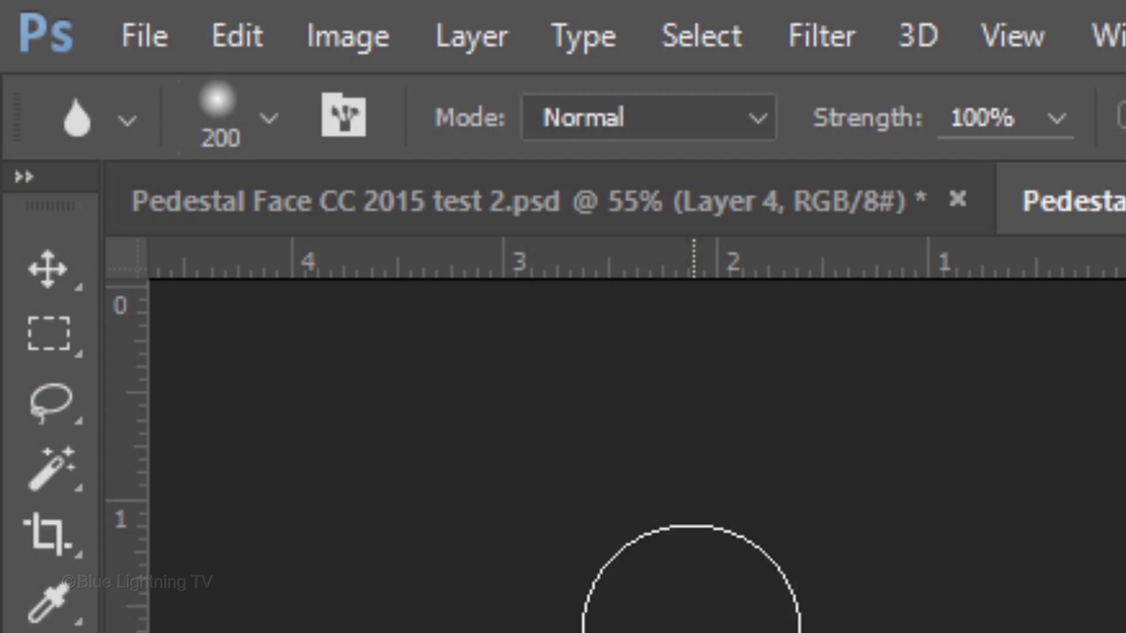
Make a rectangular selection across the far part of the shadow, past the canvas's right edge, and feather it by 50 pixels.
left_click(53, 333)
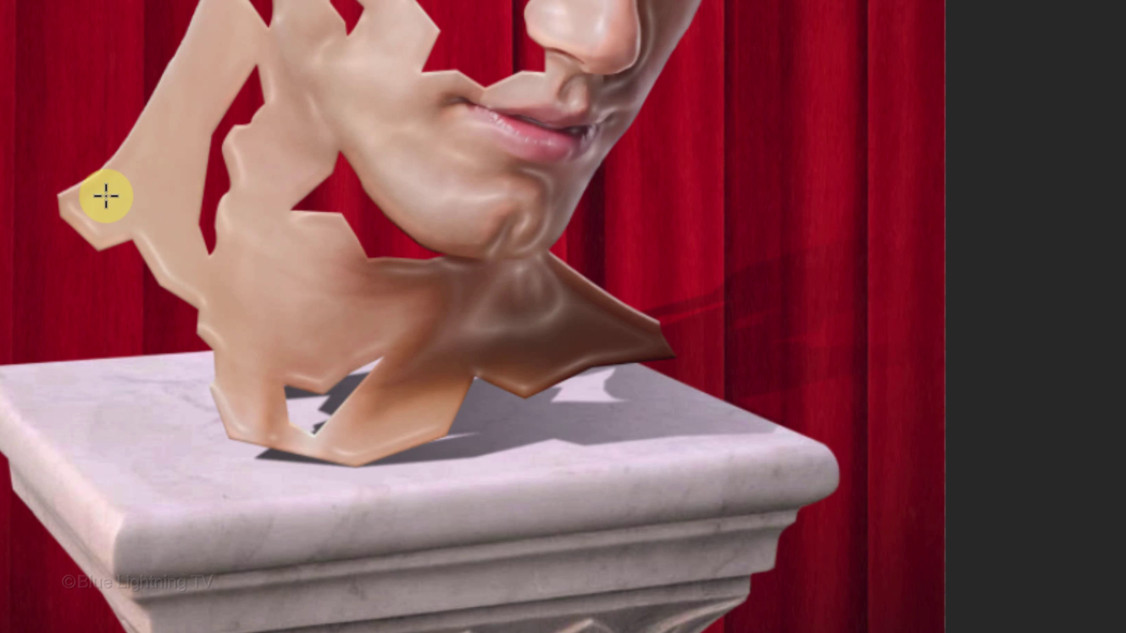
left_click_drag(105, 198, 1065, 410)
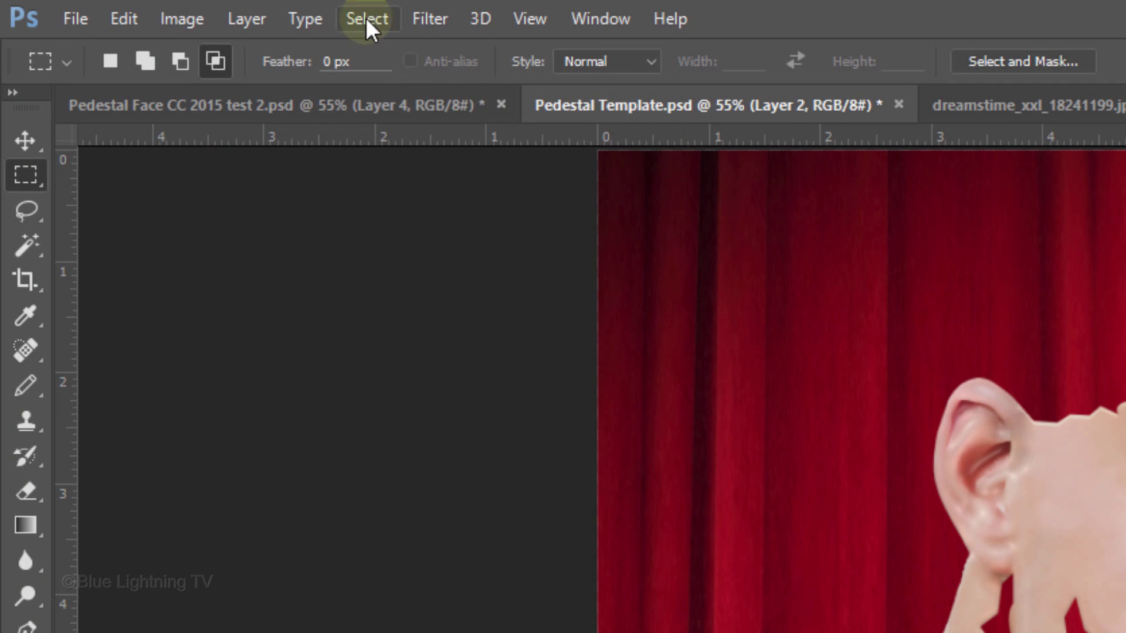
left_click(366, 18)
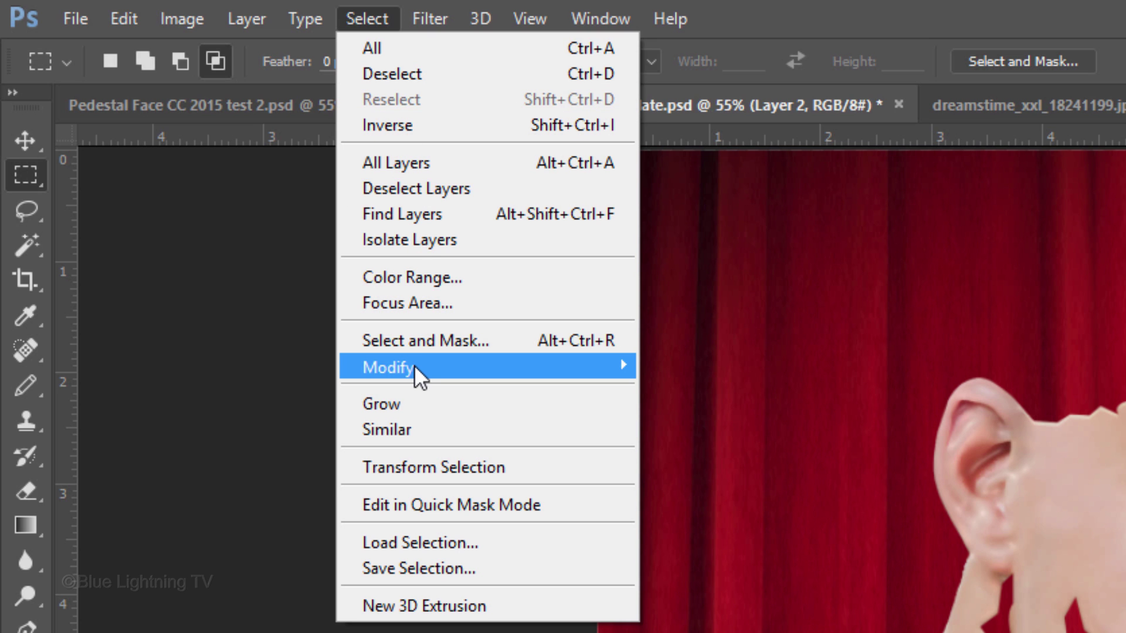
mouse_move(415, 364)
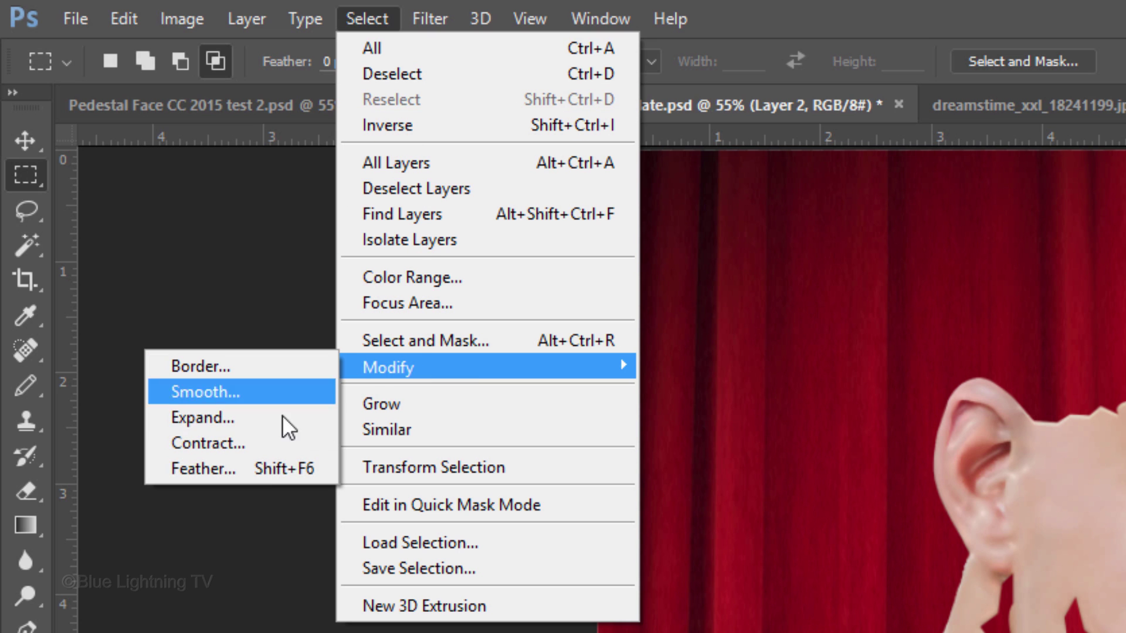
left_click(265, 470)
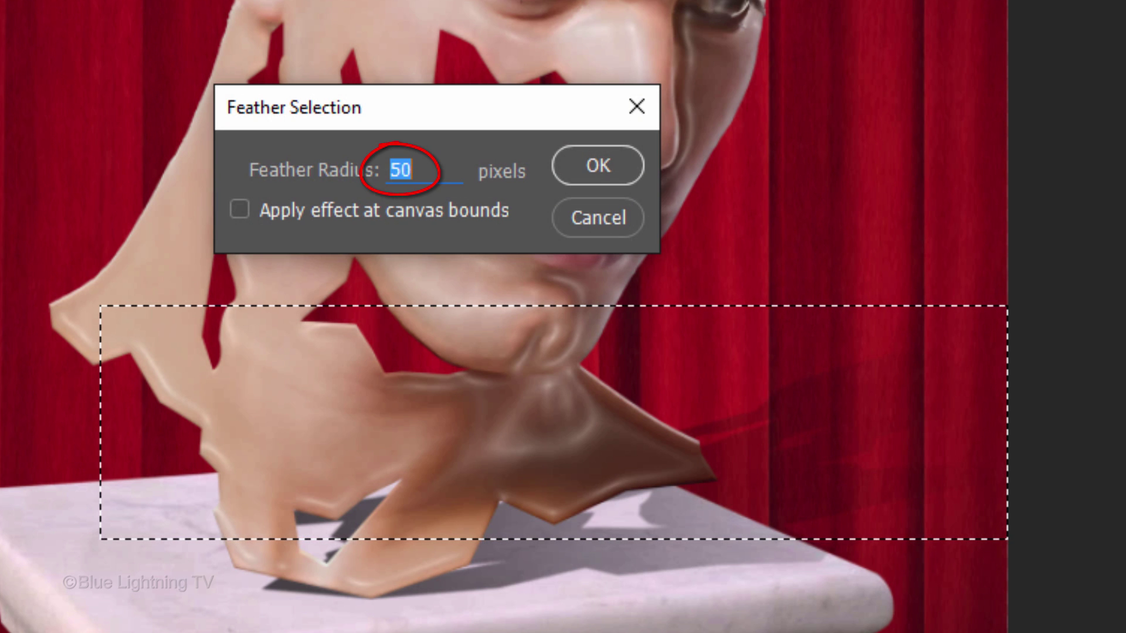
left_click(596, 167)
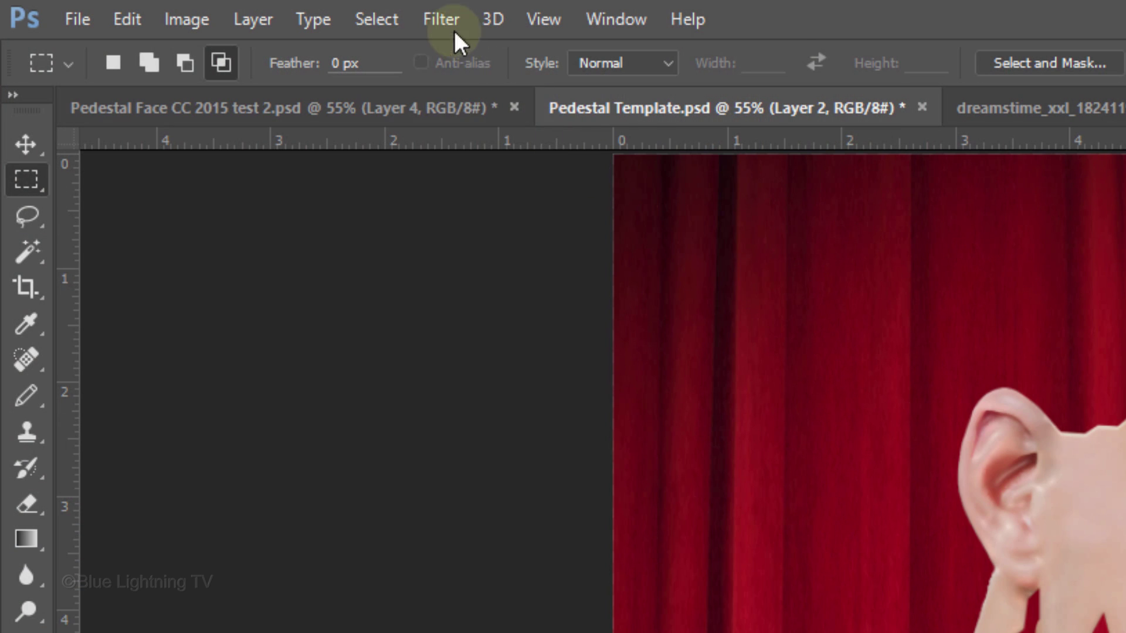
Apply a Gaussian Blur of 6.8 pixels radius to the feathered selection of the shadow, and deselect.
left_click(438, 18)
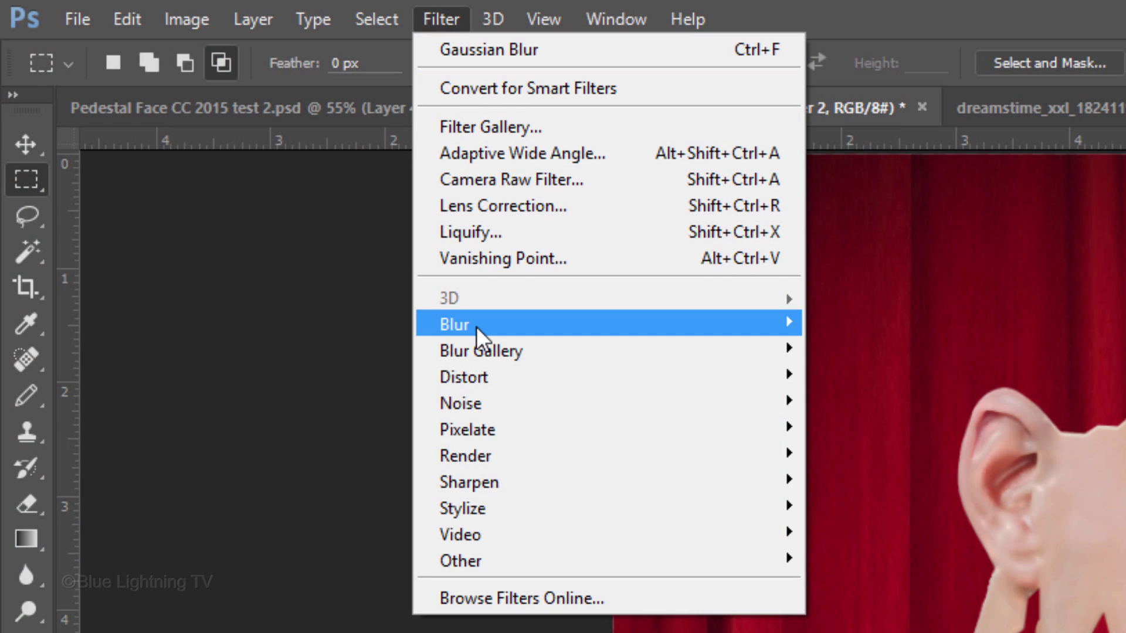
mouse_move(478, 324)
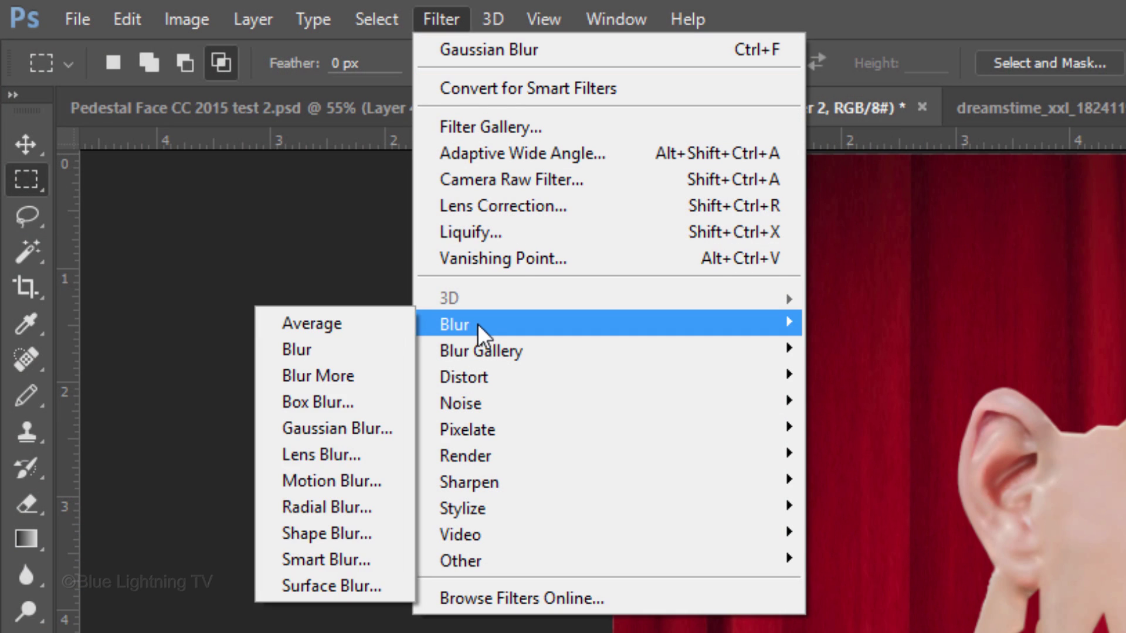
left_click(350, 419)
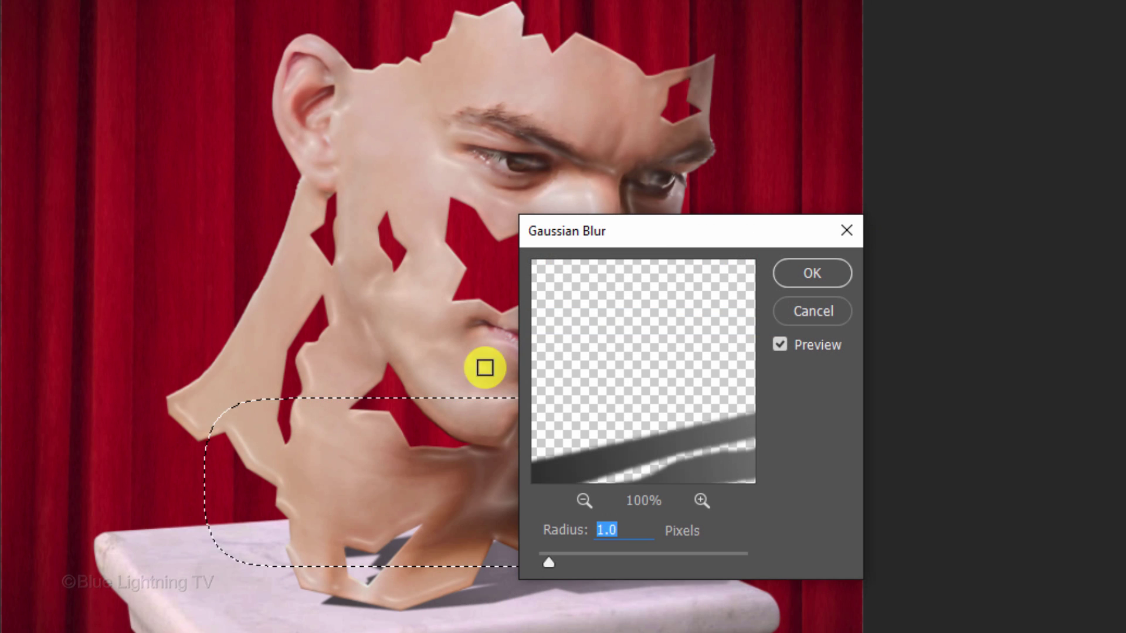
left_click_drag(656, 234, 488, 23)
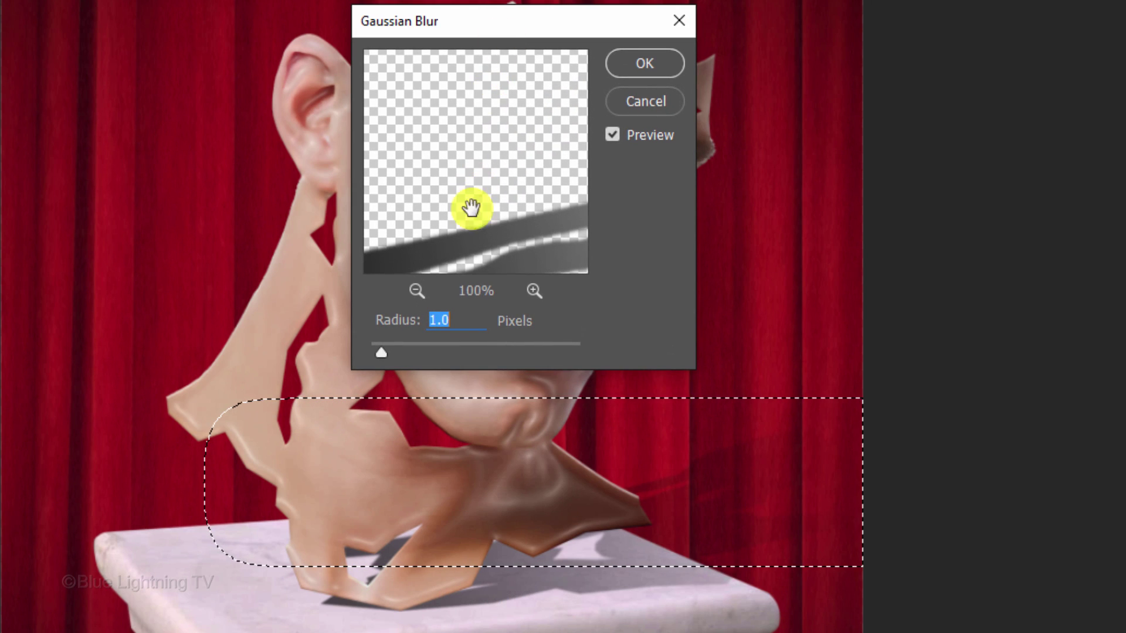
left_click_drag(382, 352, 441, 344)
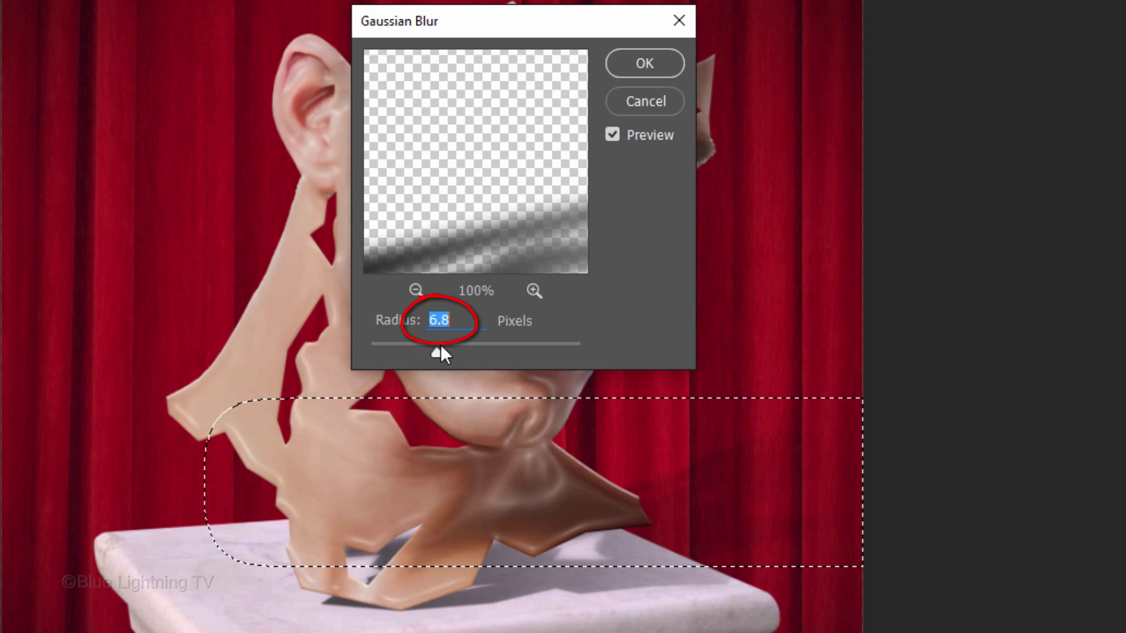
left_click(646, 66)
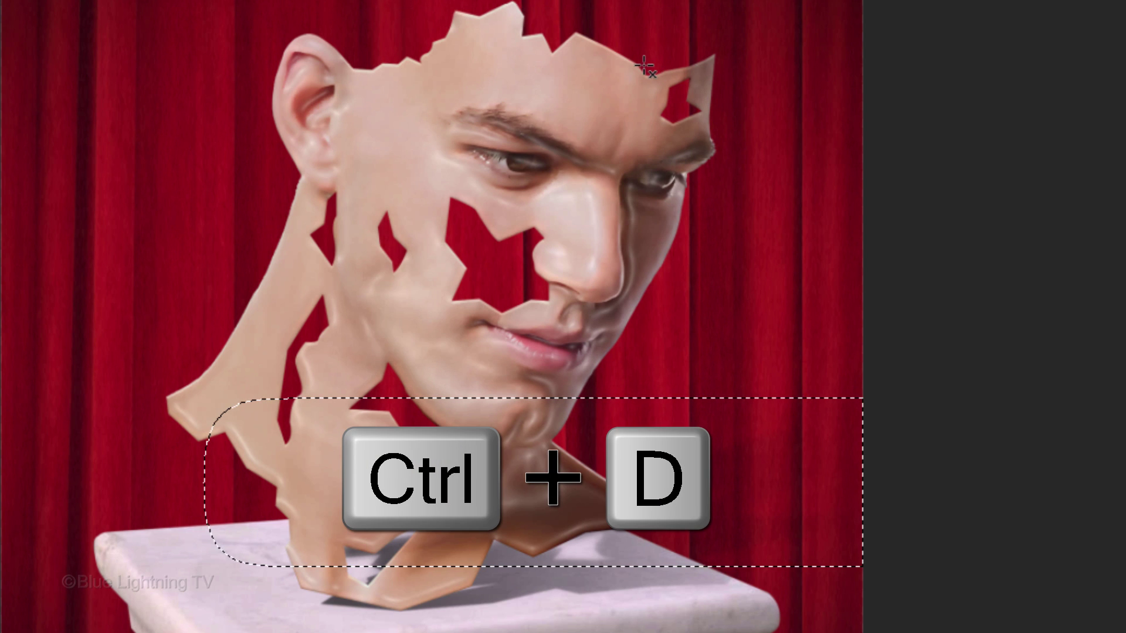
key("ctrl+d")
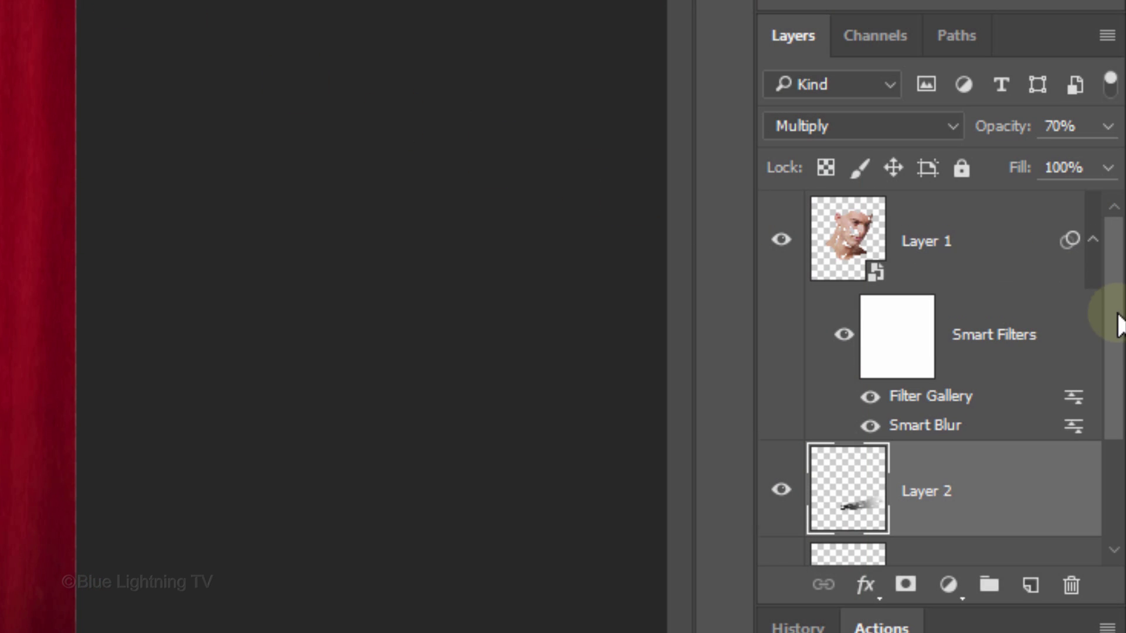
Load the Pedestal layer's outline as a selection and add it as a layer mask to the shadow on Layer 2.
left_click_drag(1117, 316, 1112, 434)
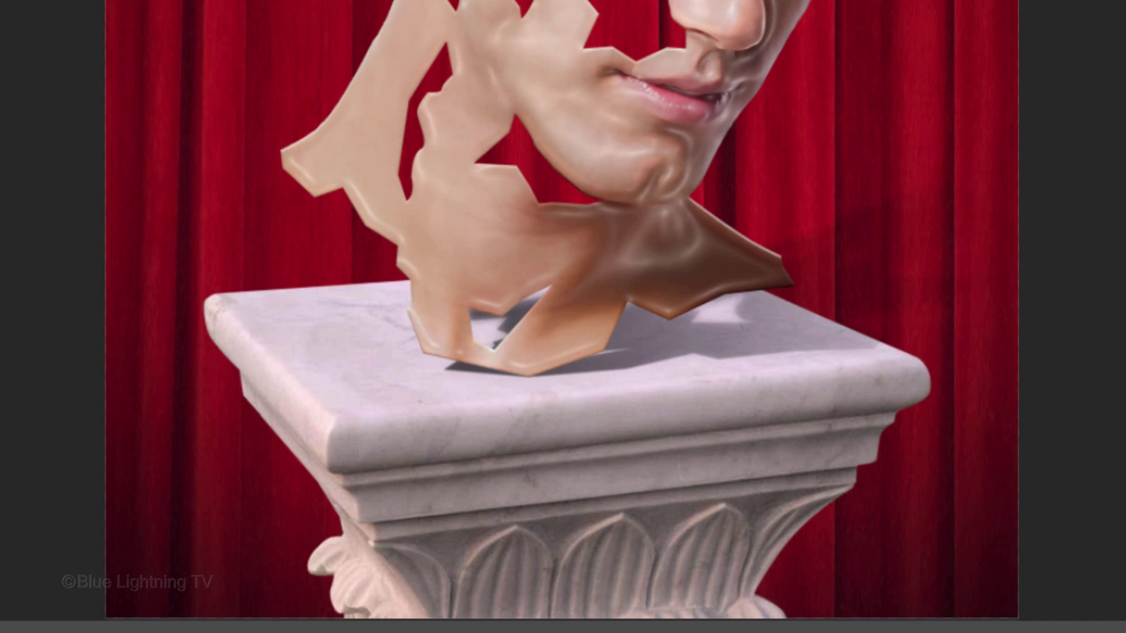
left_click(843, 431, "ctrl")
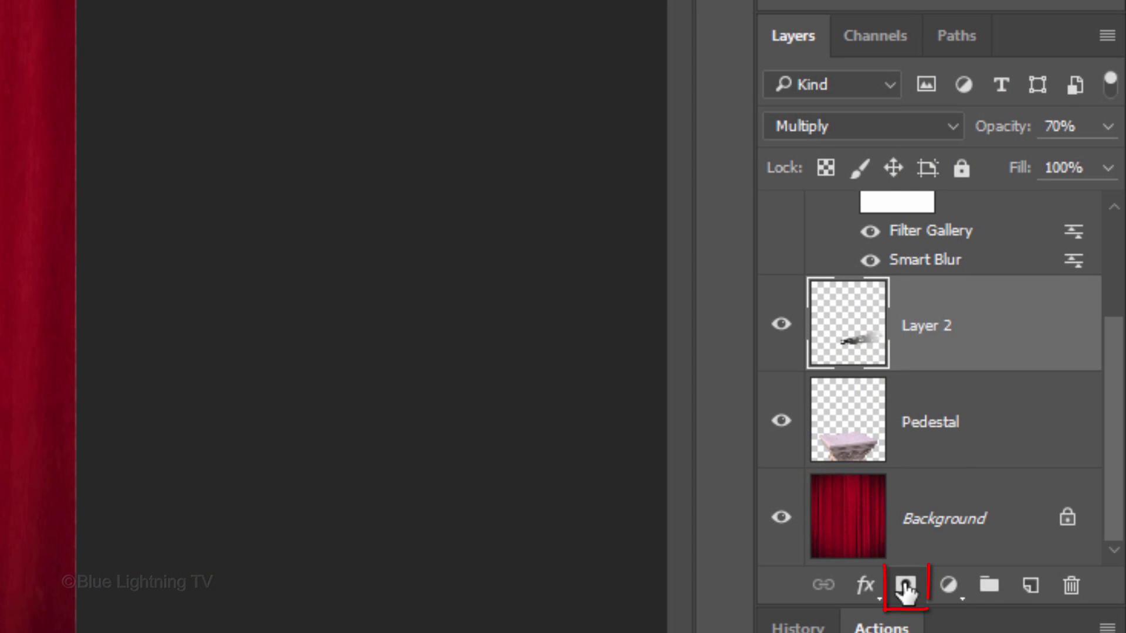
left_click(907, 589)
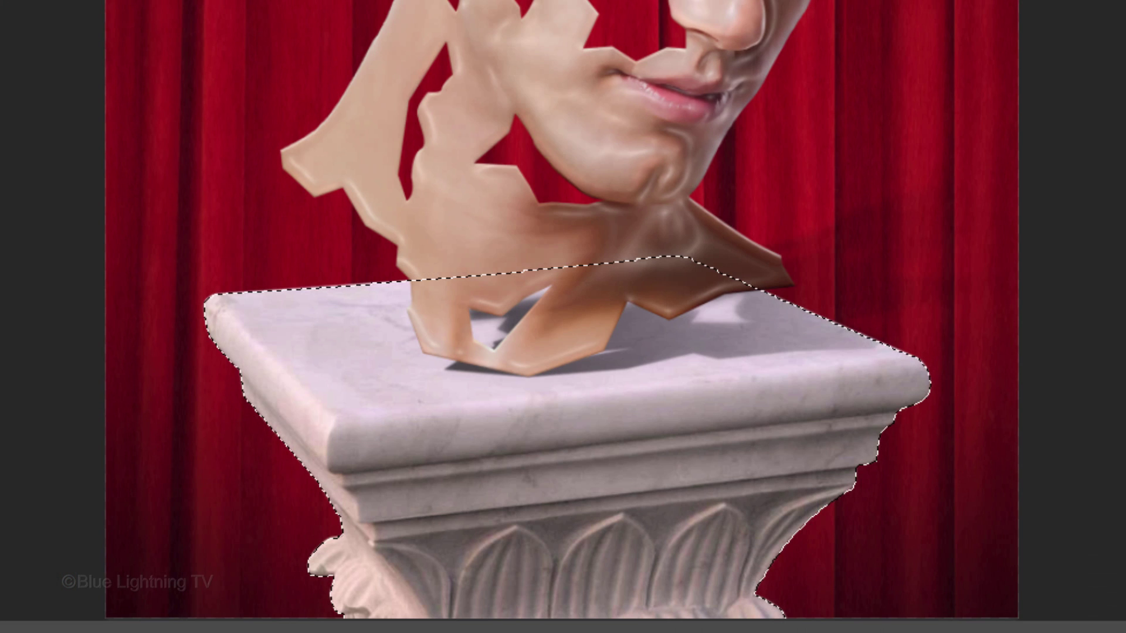
key("ctrl+d")
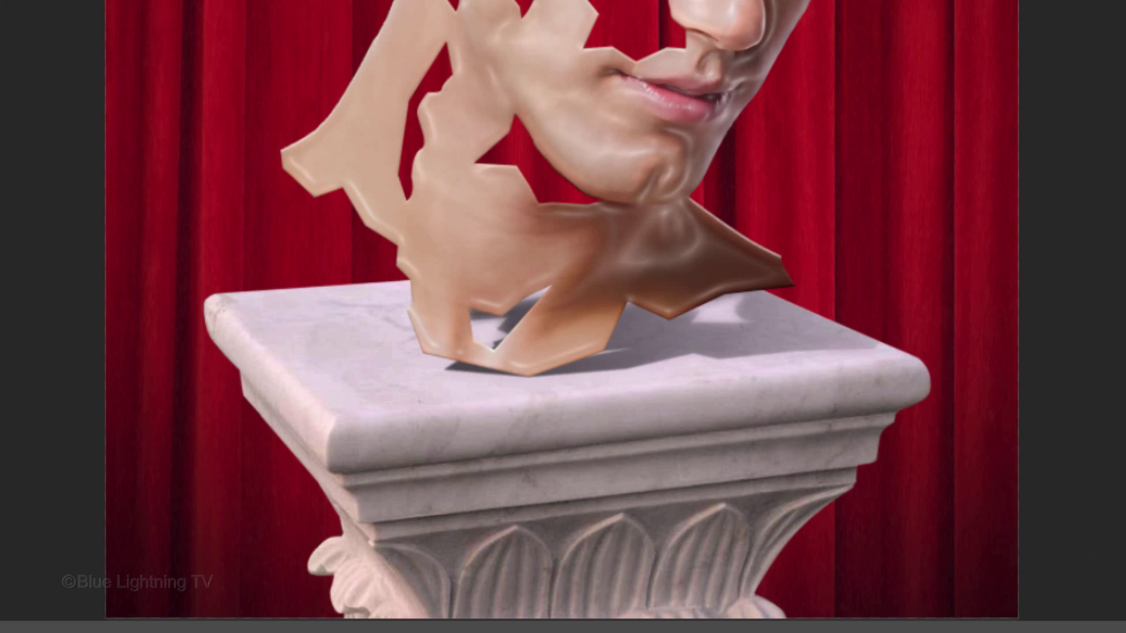